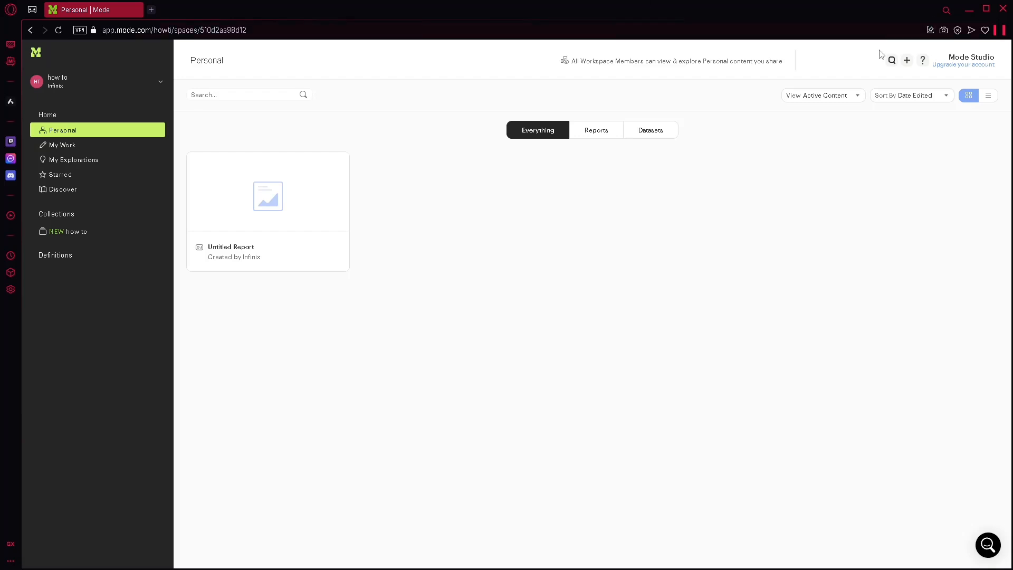
# Step: Start a new SQL report and enter SELECT customer_id in its query
pyautogui.click(907, 61)
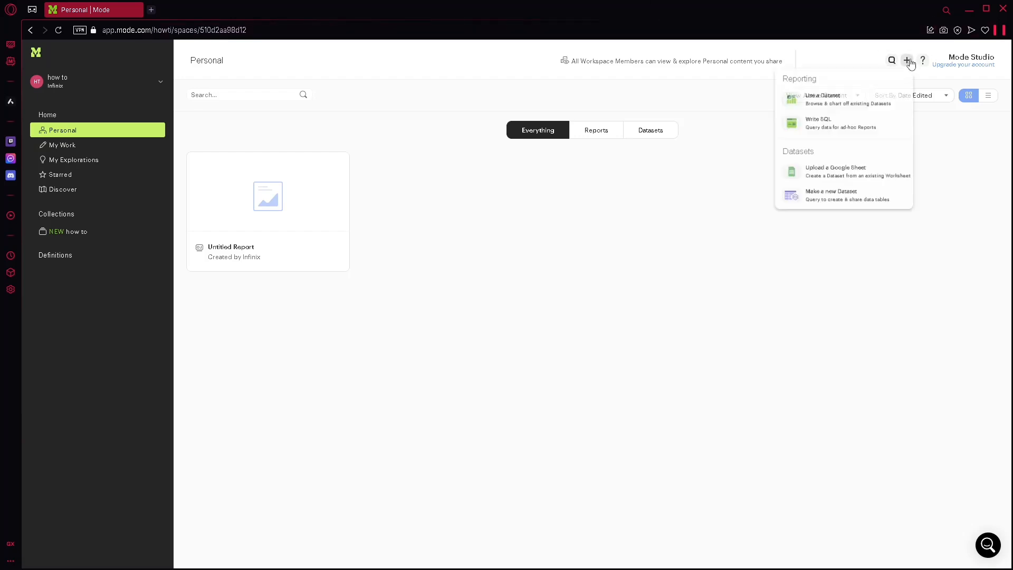
pyautogui.click(833, 128)
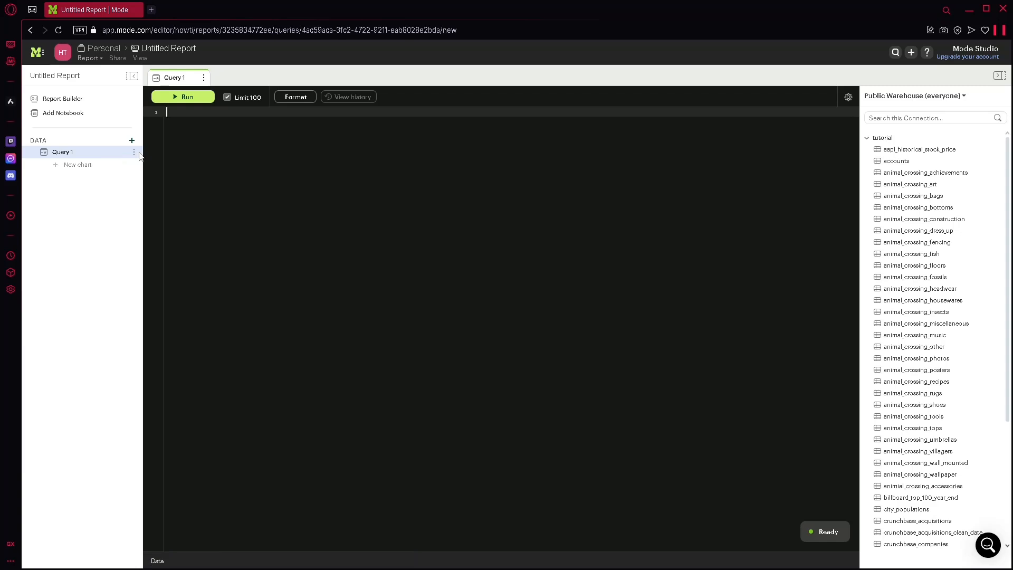
pyautogui.write('SE')
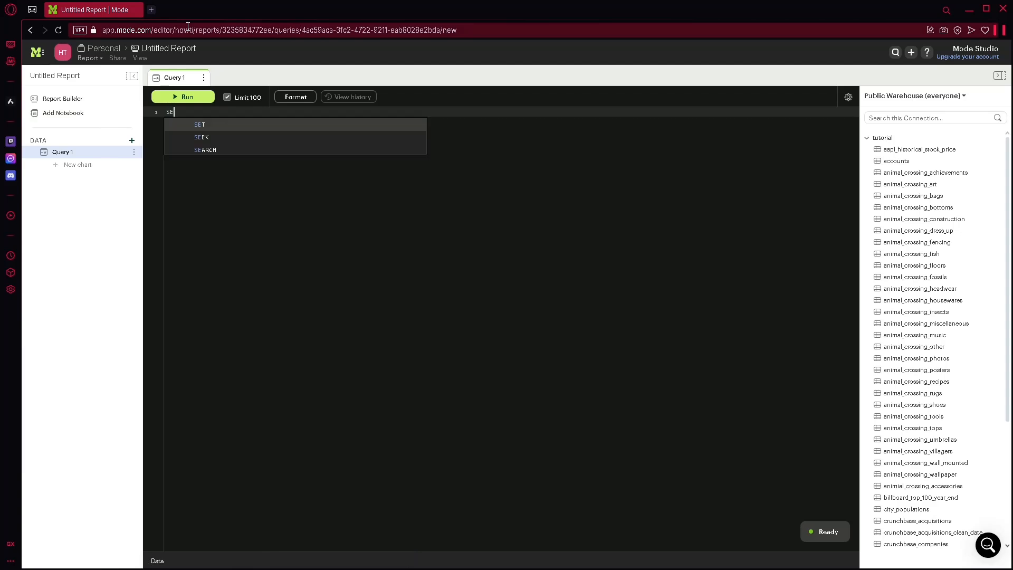
pyautogui.write('LECT')
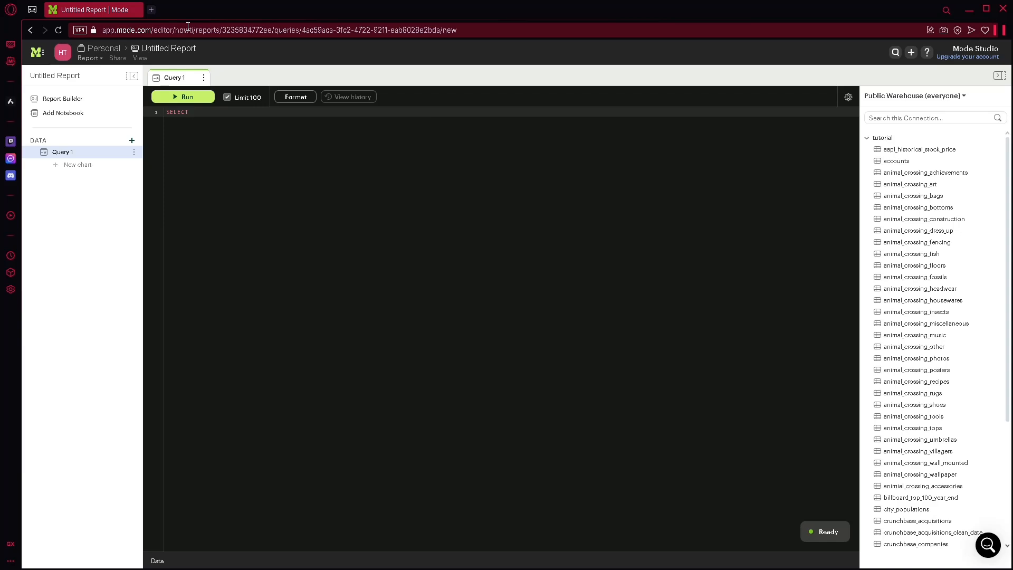
pyautogui.press('BackSpace')
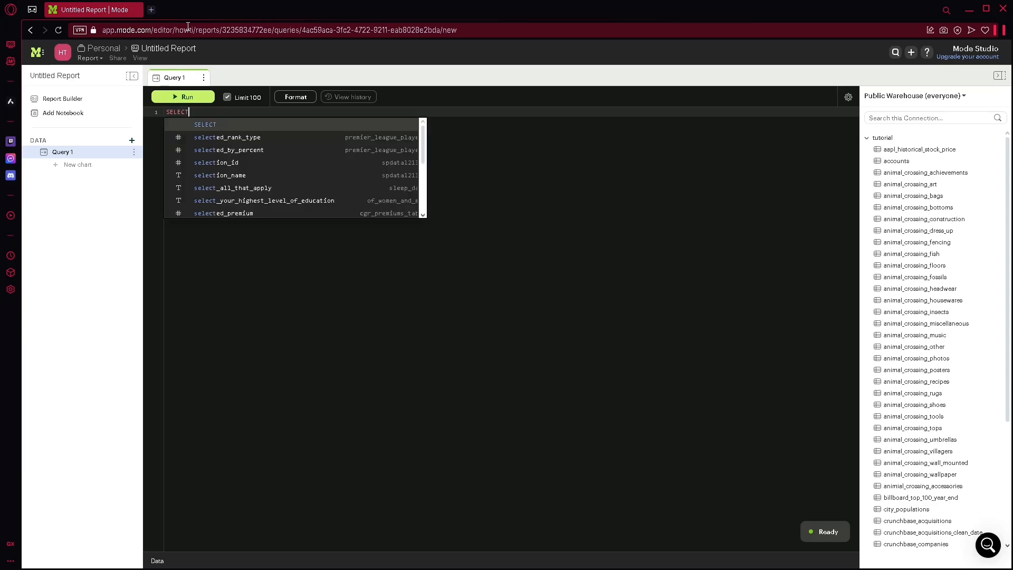
pyautogui.write('custom')
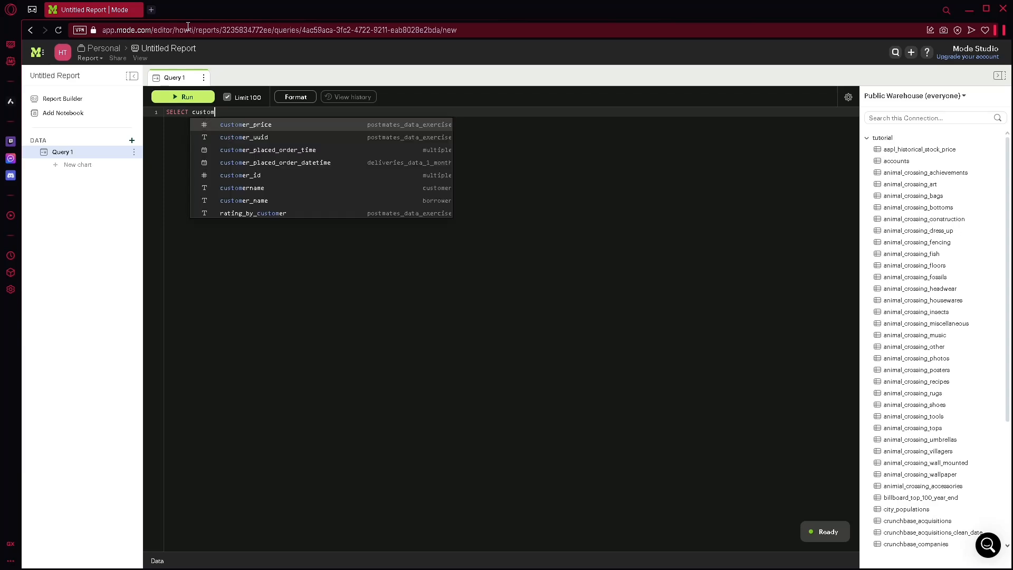
pyautogui.write('er')
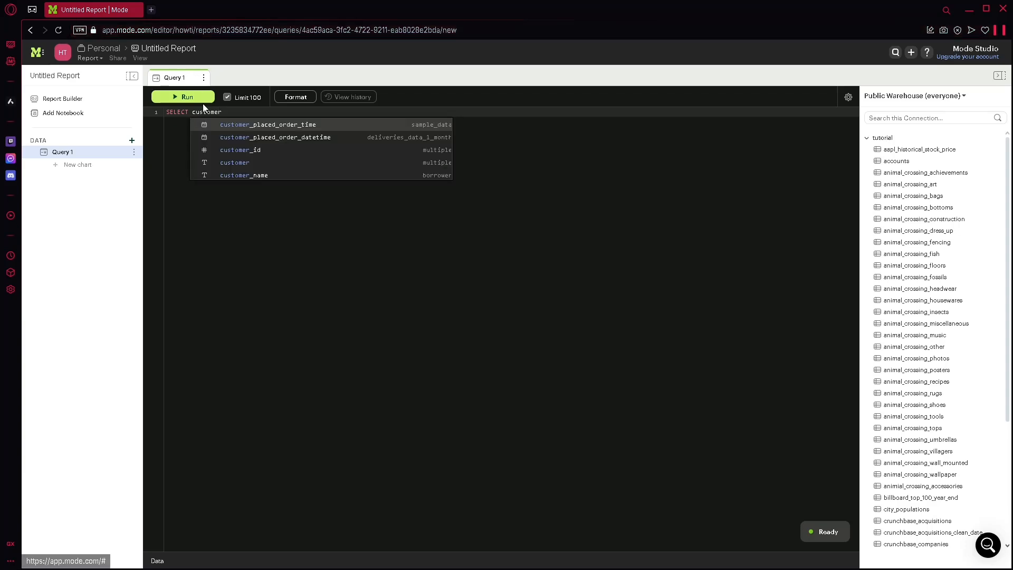
pyautogui.click(236, 150)
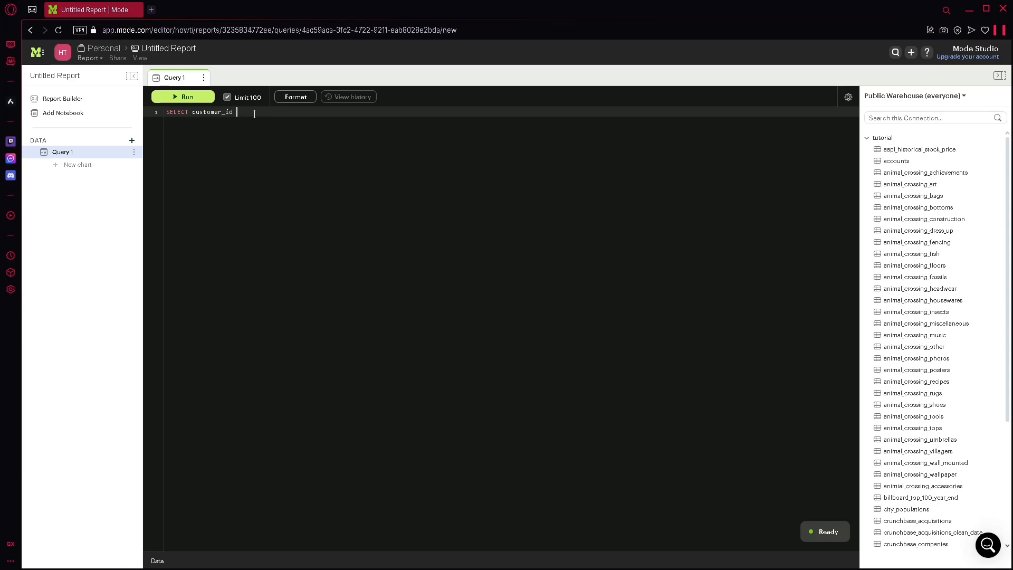
# Step: Move customer_id onto its own line below SELECT
pyautogui.press('Return')
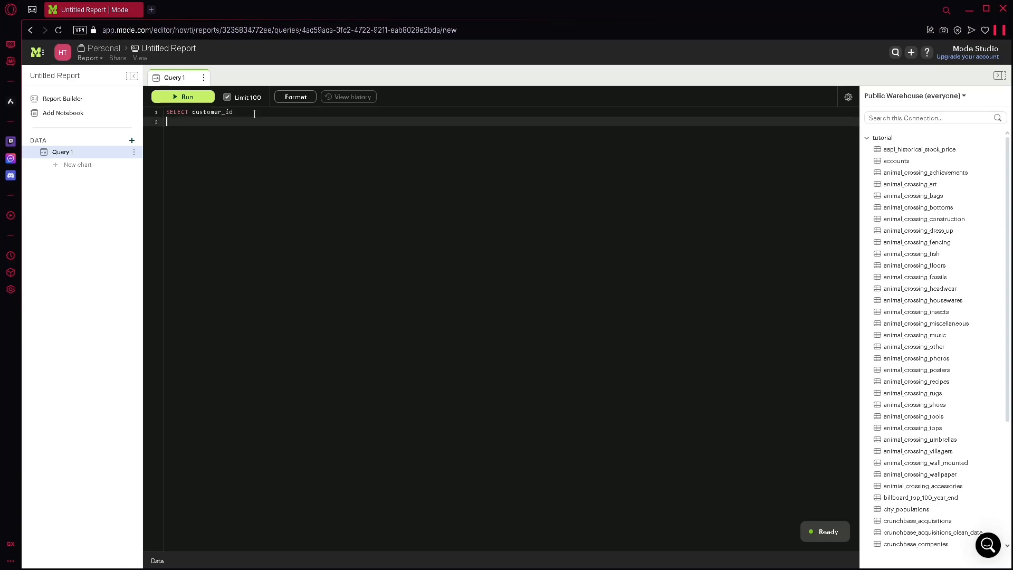
pyautogui.press('BackSpace')
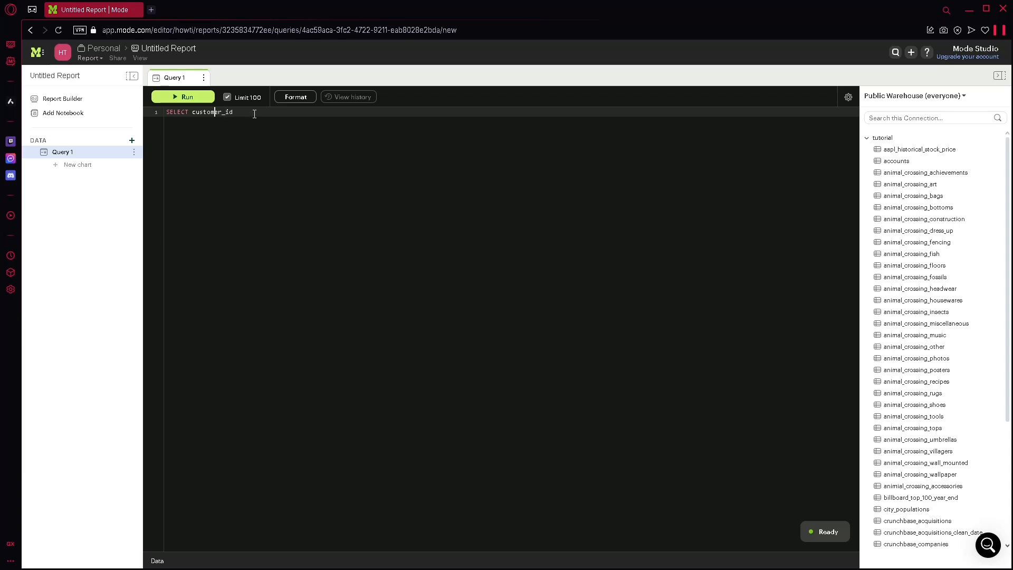
pyautogui.press('Return')
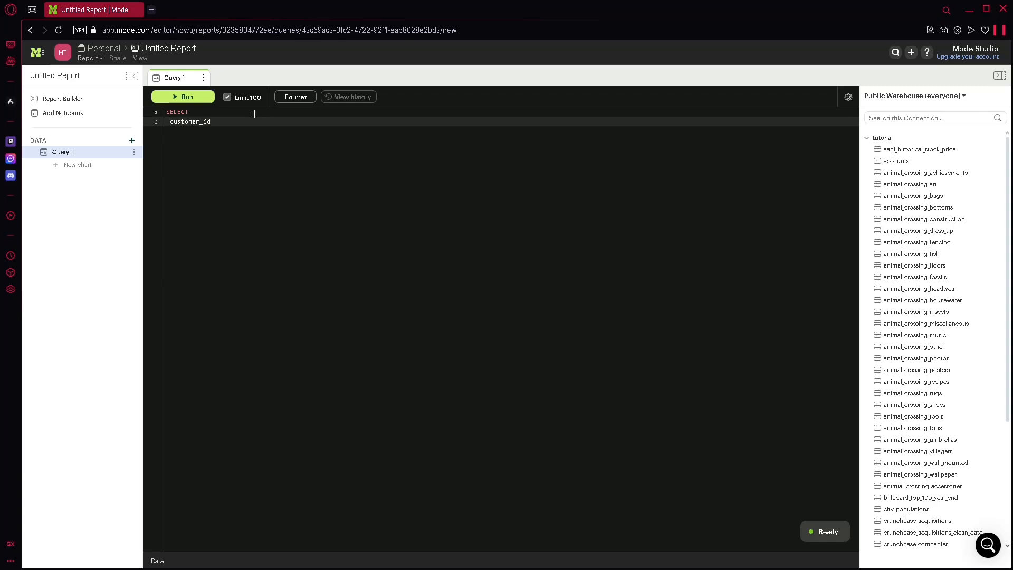
# Step: Add COUNT(order_id) on a new line below customer_id
pyautogui.press('Return')
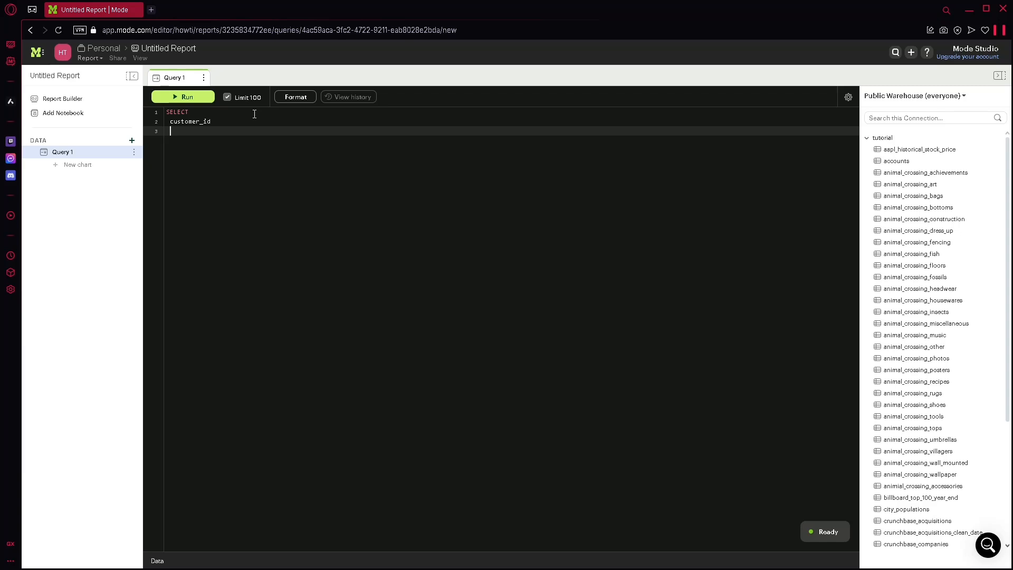
pyautogui.write('C')
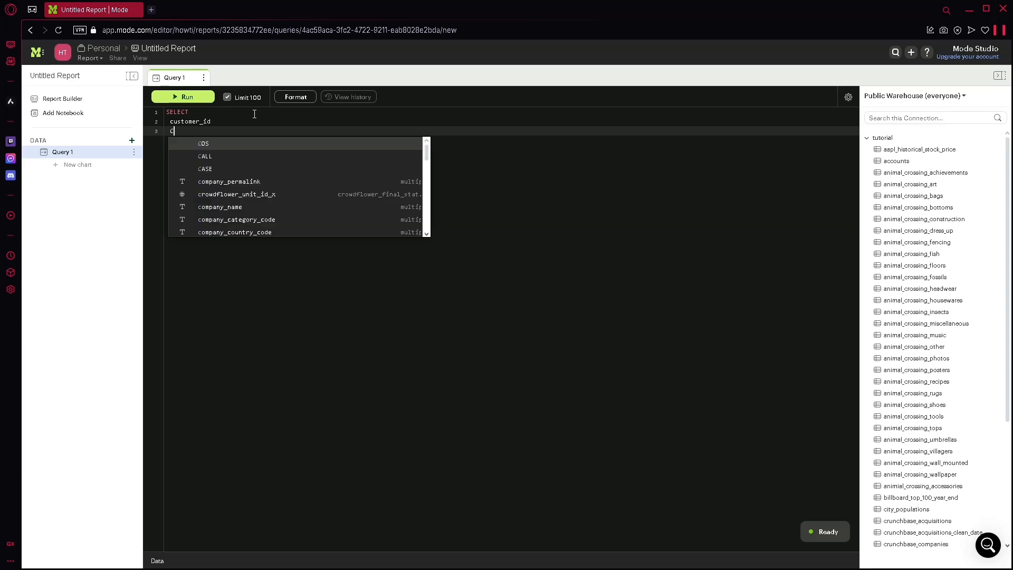
pyautogui.write('OUNT')
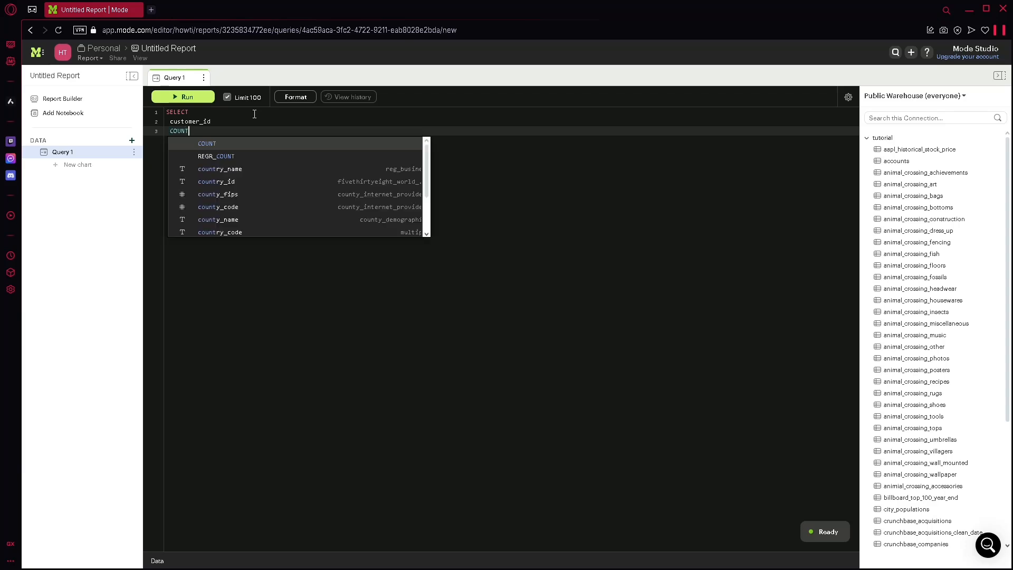
pyautogui.write('(')
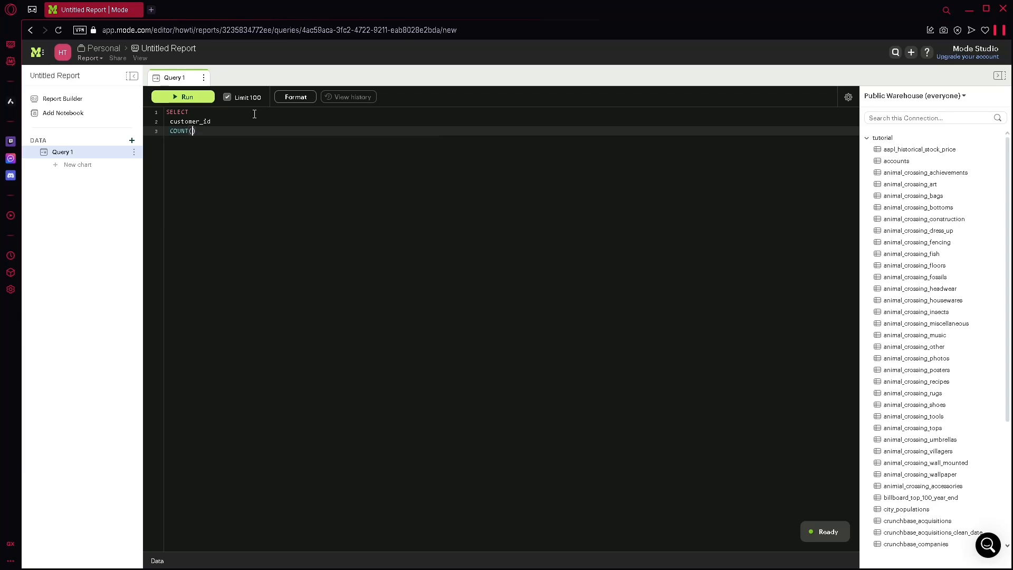
pyautogui.write('ORDER')
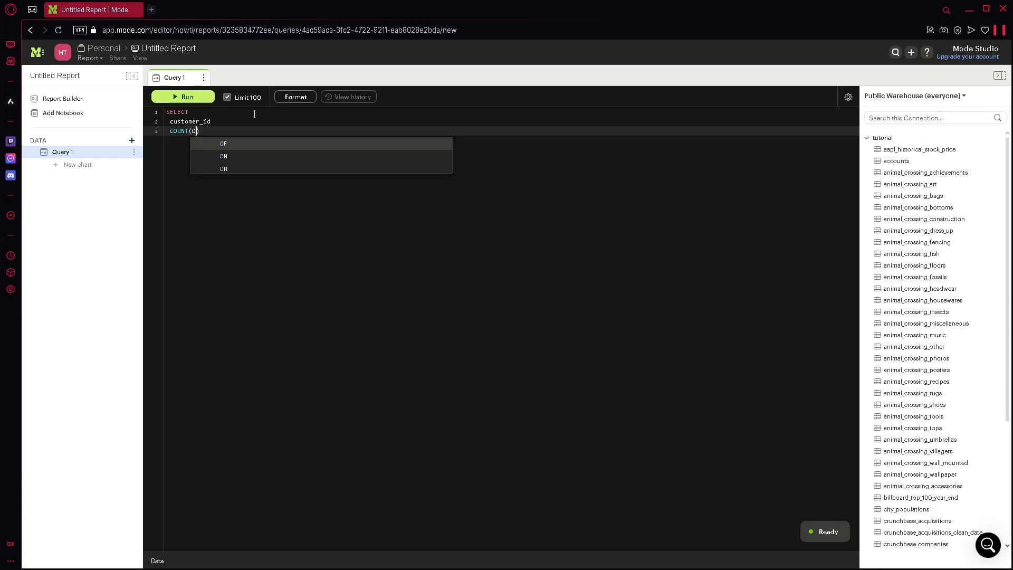
pyautogui.write('_')
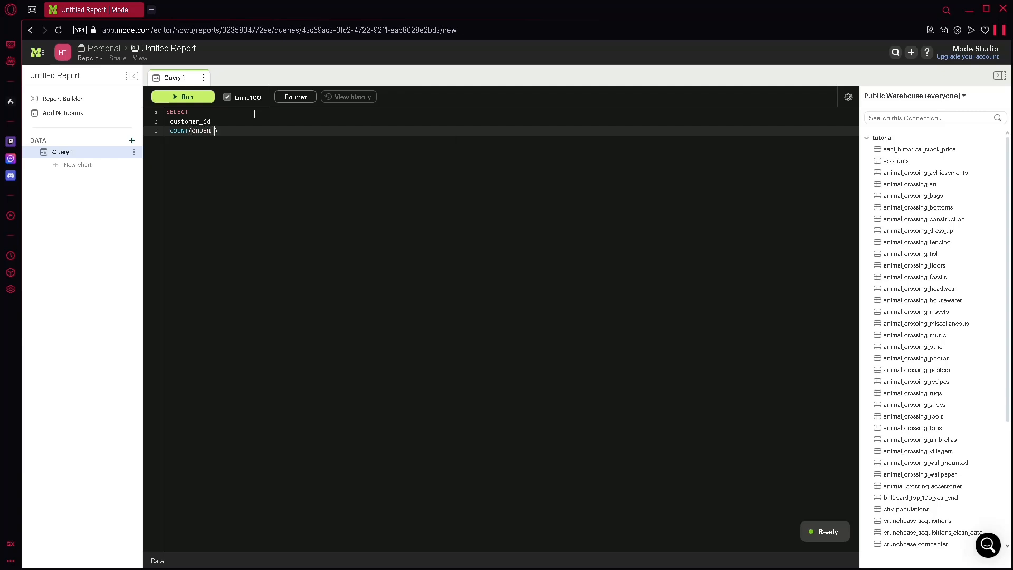
pyautogui.write('ID')
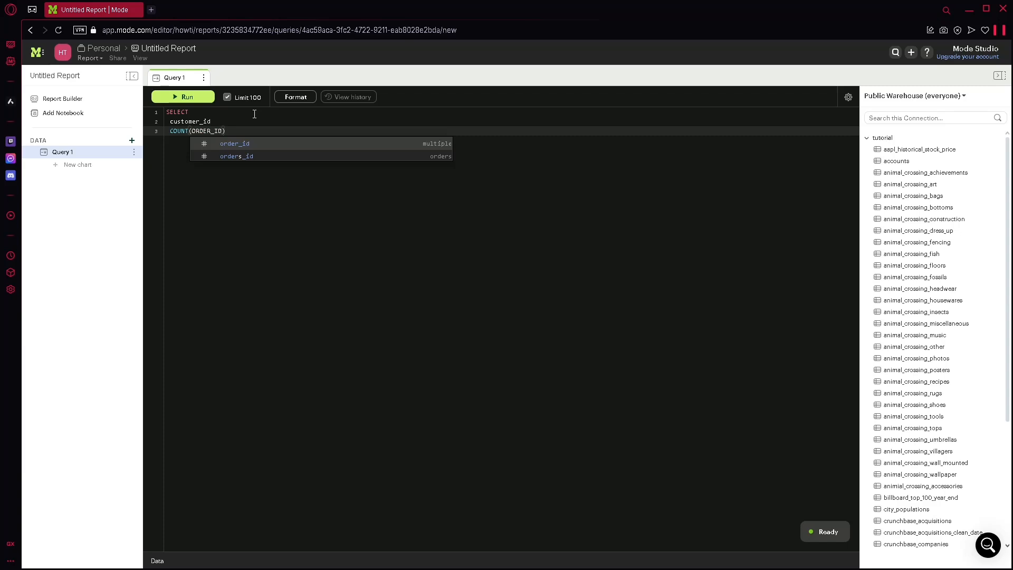
pyautogui.press('Tab')
pyautogui.press('Right')
# Step: Give the COUNT(order_id) expression the alias total_orders using AS
pyautogui.write('AS')
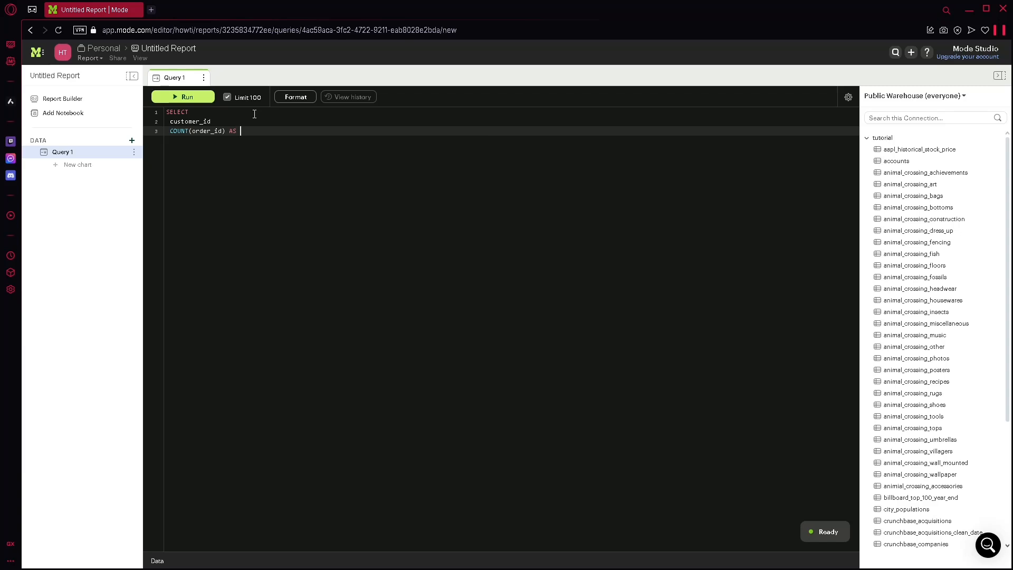
pyautogui.write(' tottl_orders')
pyautogui.press('Return')
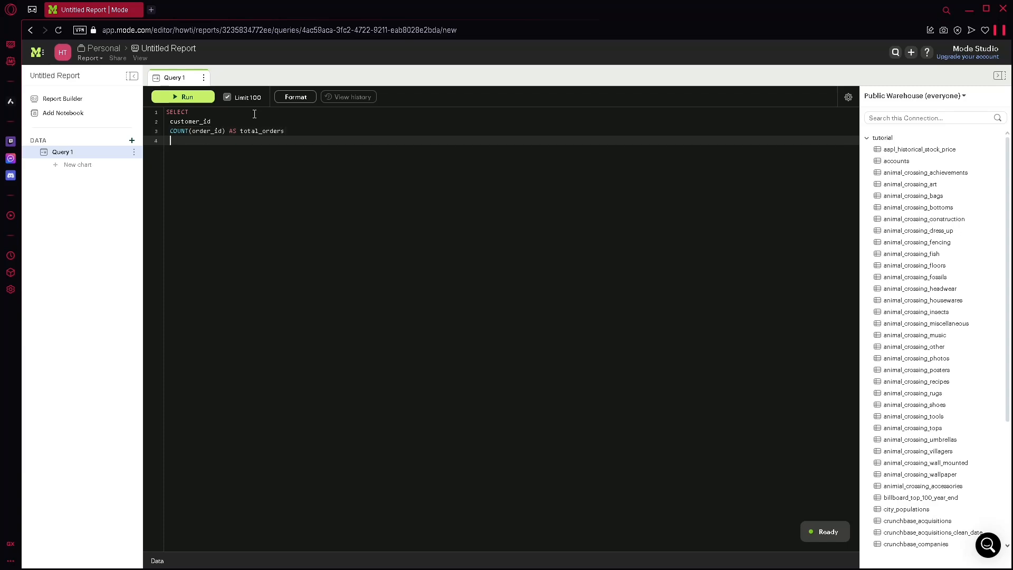
# Step: Add the FROM keyword on the line below the COUNT expression
pyautogui.write('fr')
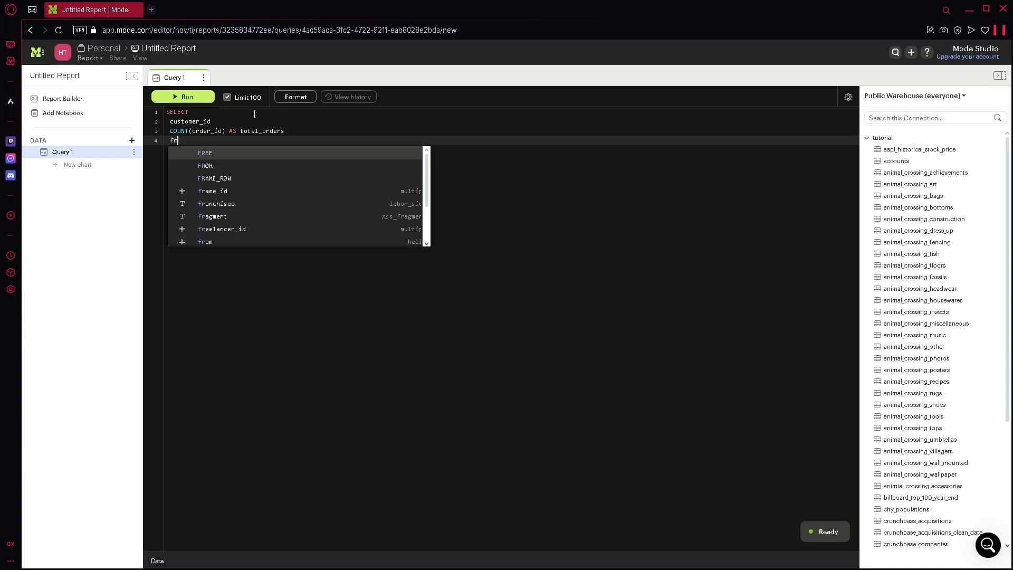
pyautogui.press('Down')
pyautogui.press('Return')
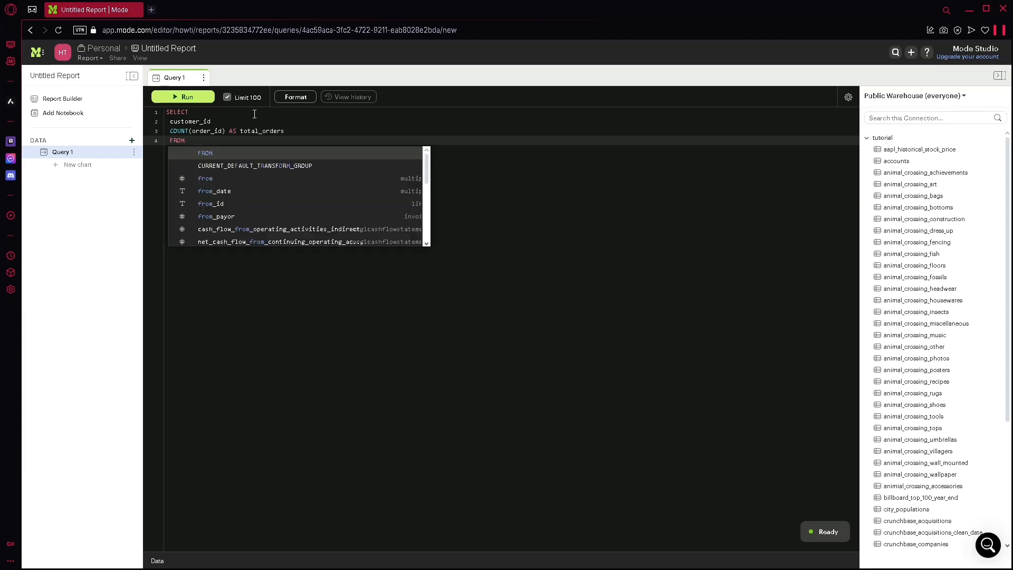
pyautogui.write('o')
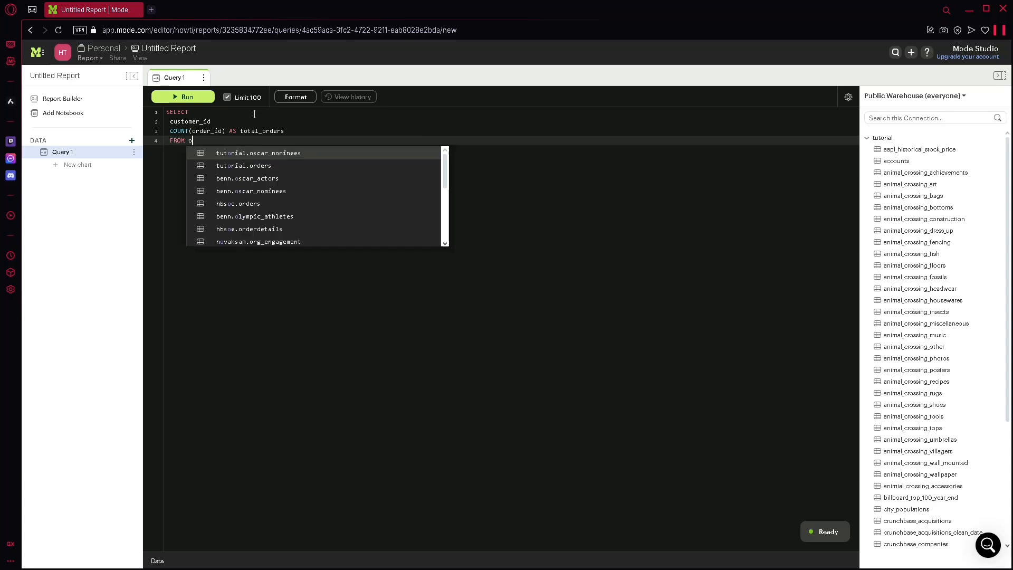
pyautogui.press('BackSpace')
pyautogui.write('hbsoe.orders')
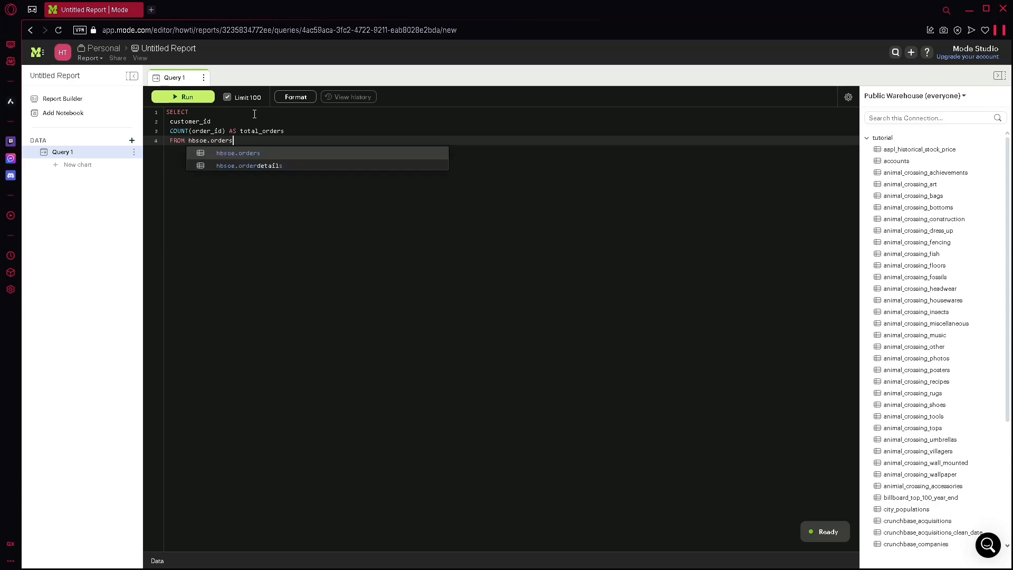
pyautogui.press('BackSpace')
pyautogui.press('BackSpace')
pyautogui.press('BackSpace')
pyautogui.press('BackSpace')
pyautogui.press('BackSpace')
pyautogui.press('BackSpace')
pyautogui.press('BackSpace')
pyautogui.press('BackSpace')
pyautogui.press('BackSpace')
pyautogui.press('BackSpace')
pyautogui.press('BackSpace')
pyautogui.press('BackSpace')
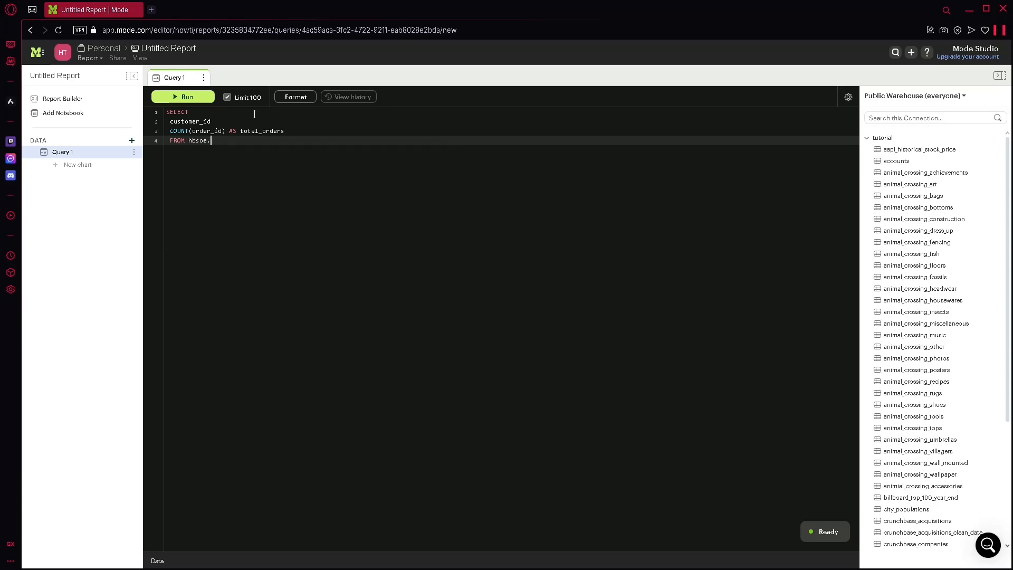
# Step: Enter orders, without a schema prefix, as the source table of the FROM clause
pyautogui.write('o')
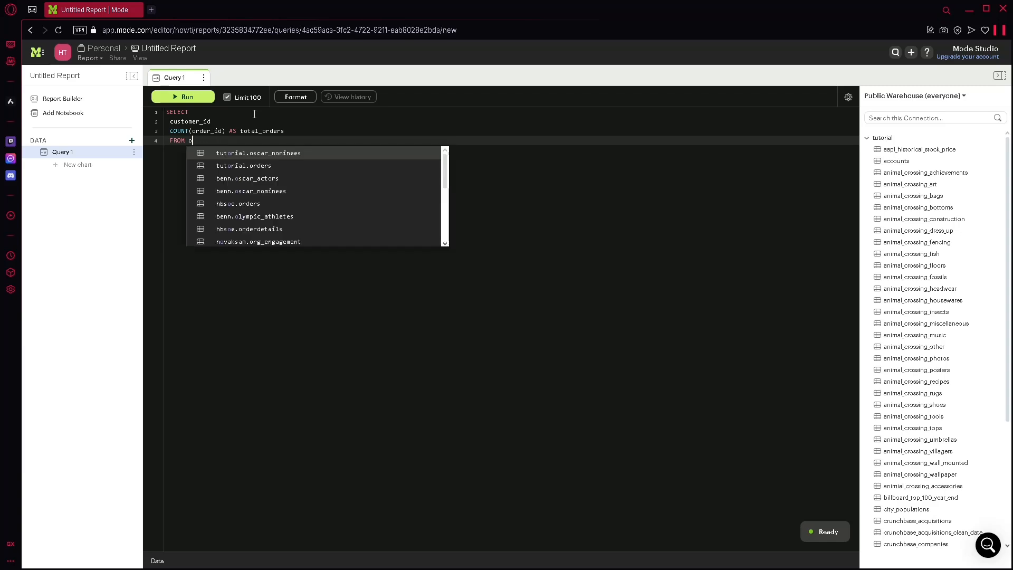
pyautogui.write('rders')
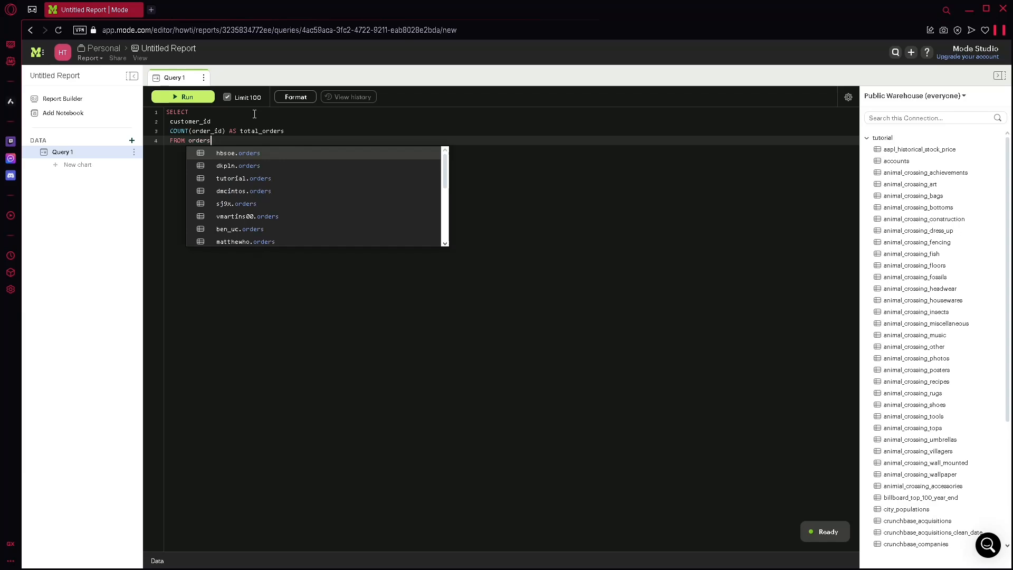
pyautogui.press('Escape')
pyautogui.press('Return')
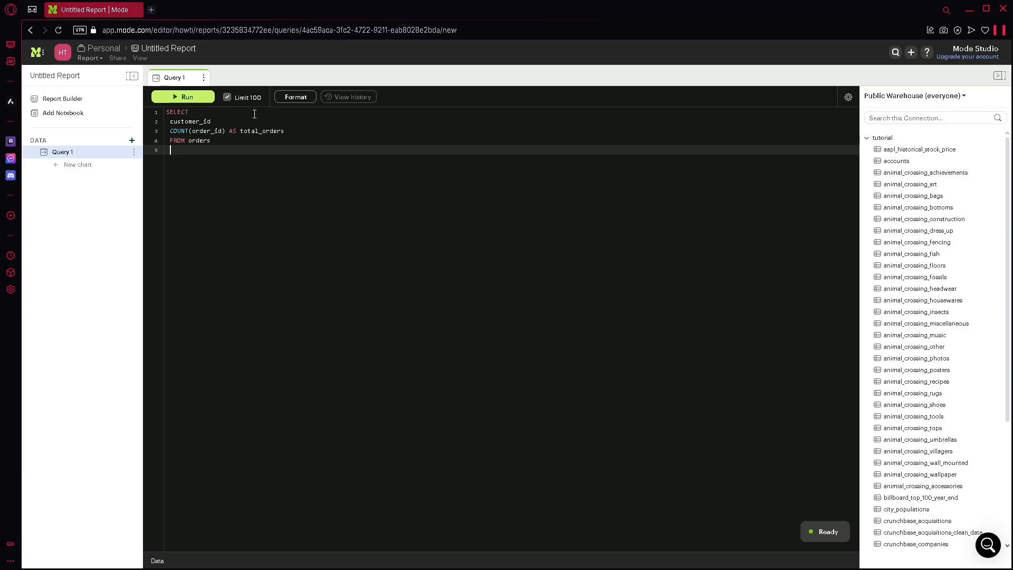
# Step: Add a GROUP BY customer_id clause below the FROM clause
pyautogui.write('GRO')
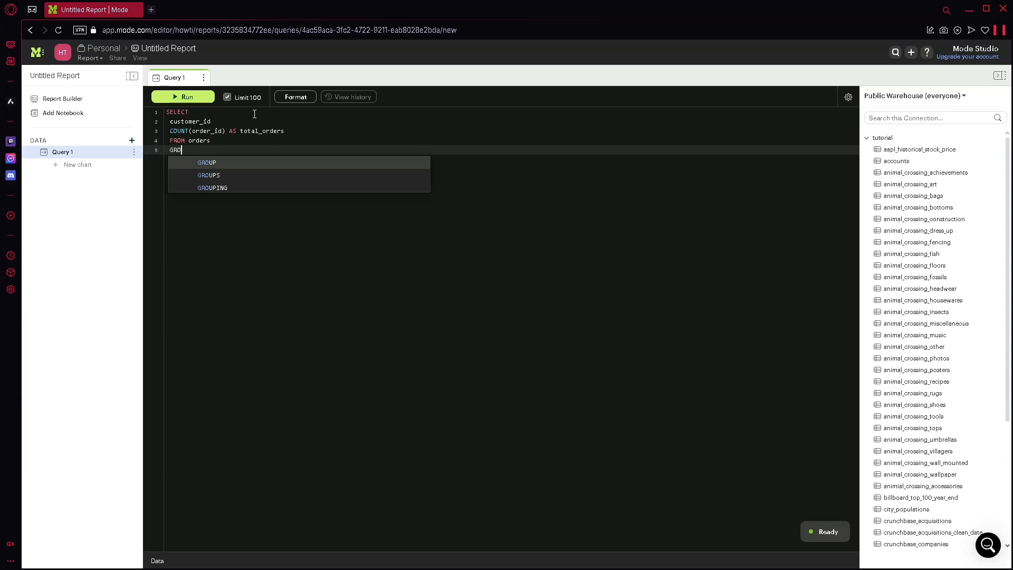
pyautogui.write('UP BY')
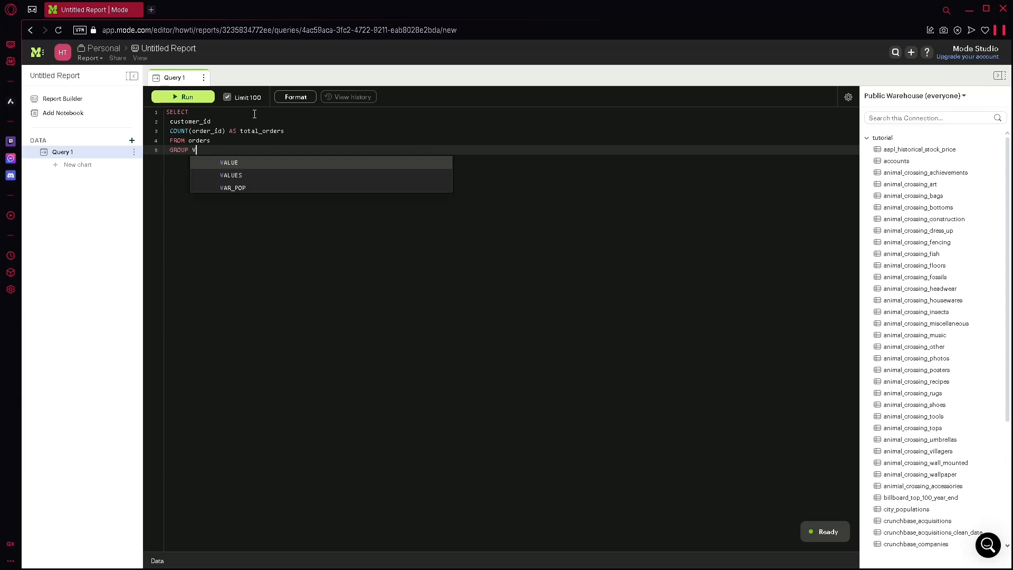
pyautogui.press('BackSpace')
pyautogui.press('BackSpace')
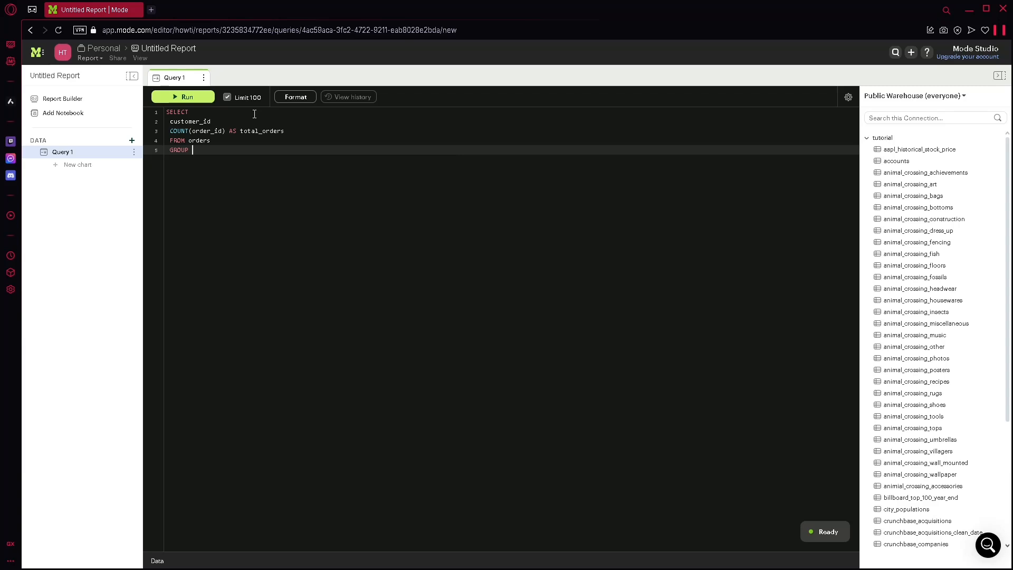
pyautogui.write('BY cu')
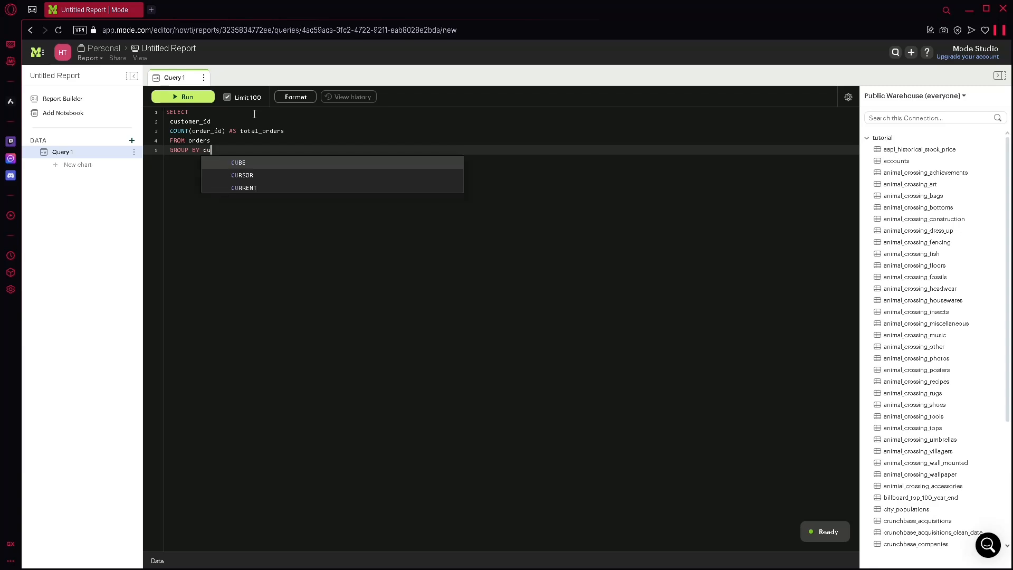
pyautogui.write('stom')
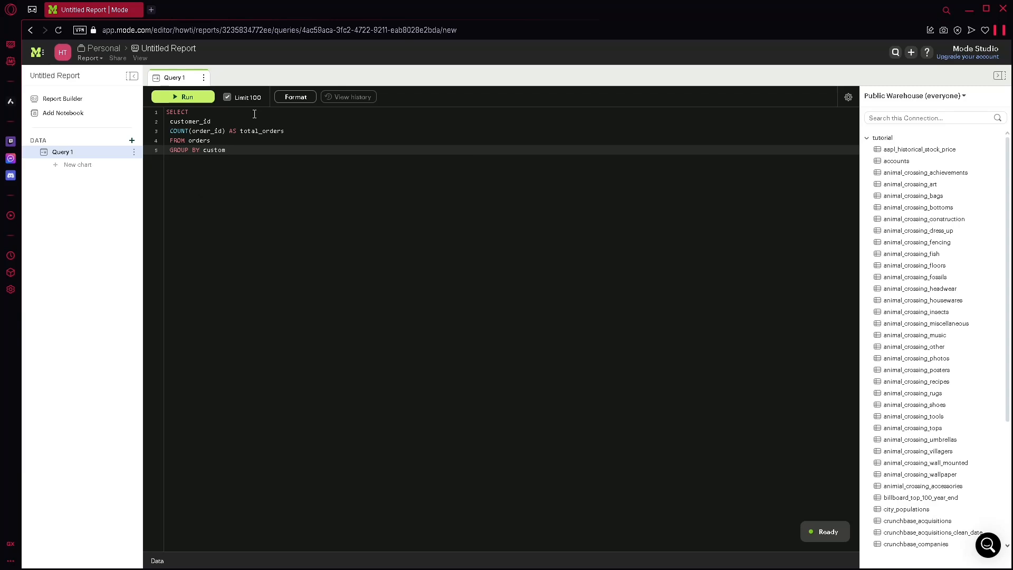
pyautogui.write('er_id')
# Step: Finish the query with LIMIT 10; on its own line and run it
pyautogui.press('Return')
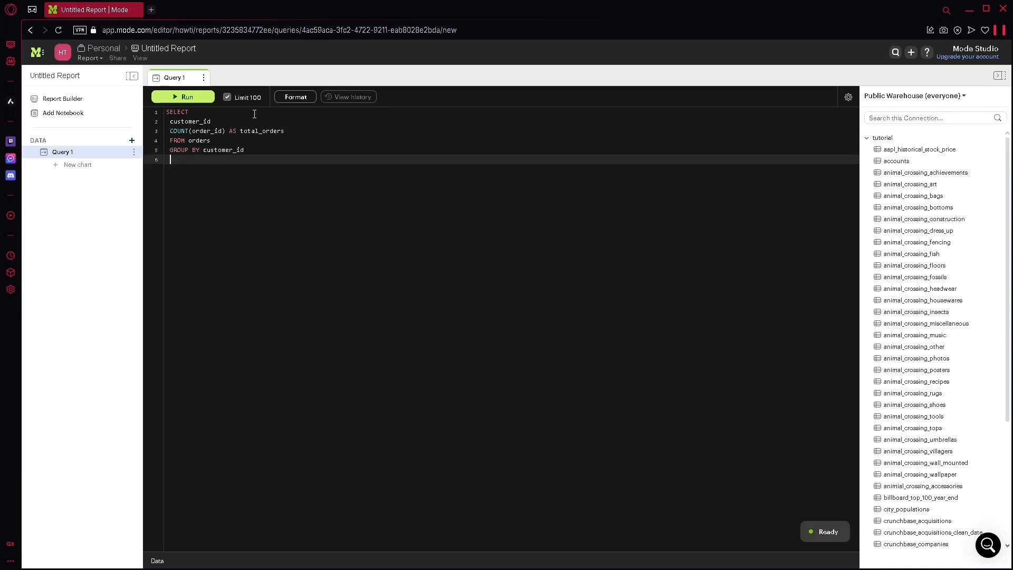
pyautogui.write('LIMIT 10;')
pyautogui.click(194, 98)
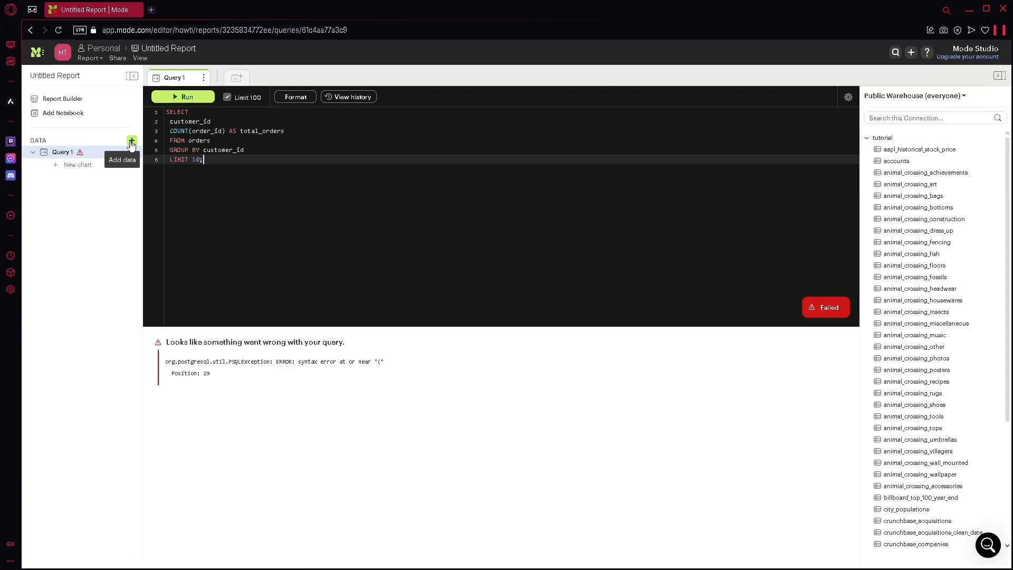
# Step: Add a Python notebook to the report and activate its empty second code cell
pyautogui.click(80, 115)
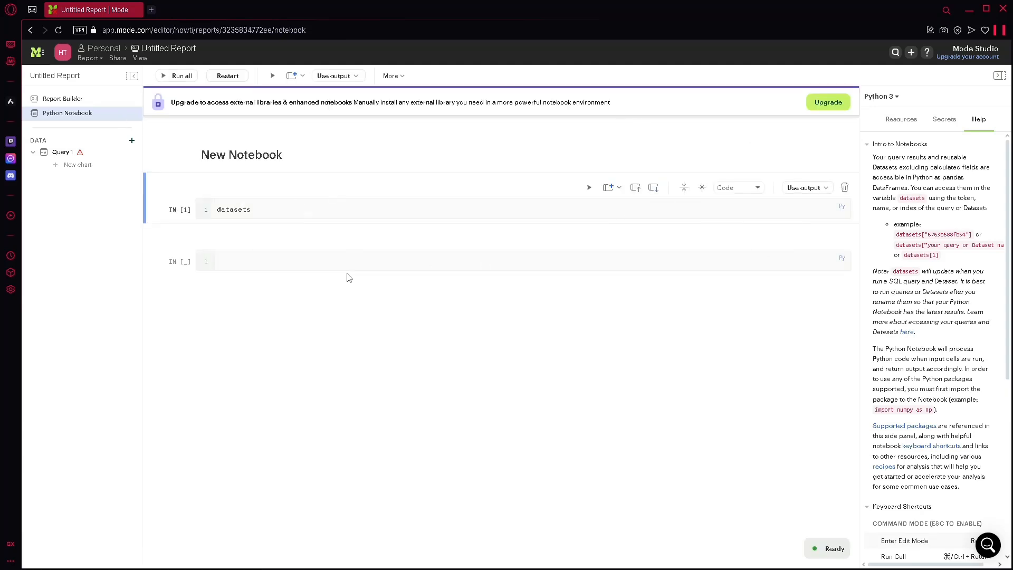
pyautogui.click(347, 261)
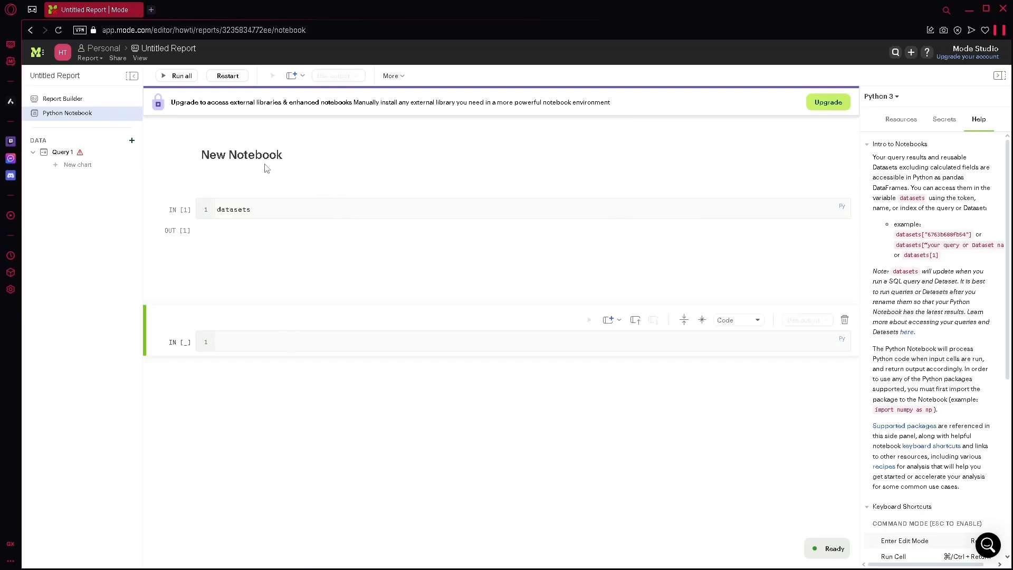
# Step: From the Personal collection, create a new report based on the SAMPLE: Paper Sales dataset
pyautogui.click(34, 55)
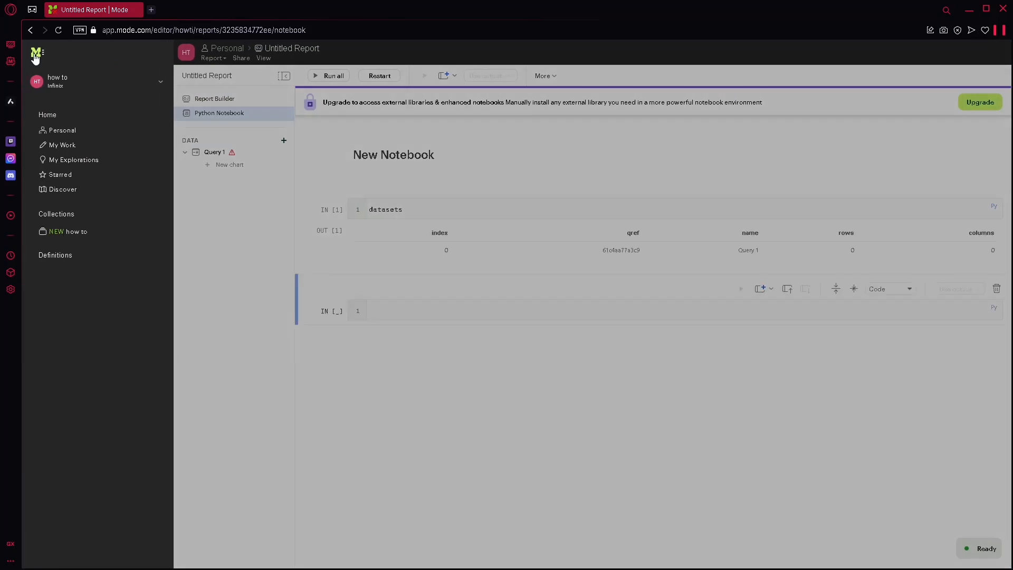
pyautogui.click(72, 127)
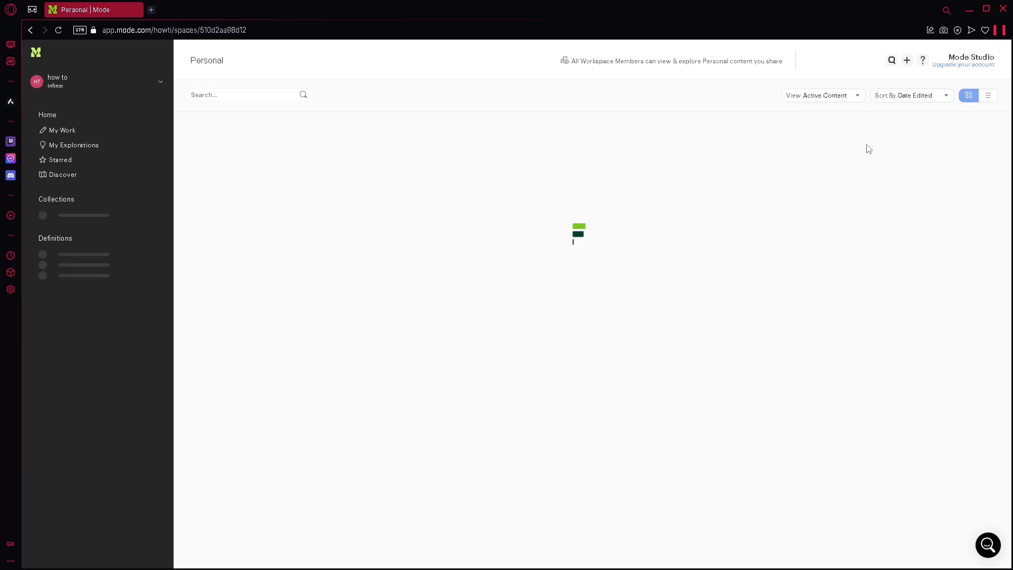
pyautogui.moveTo(296, 245)
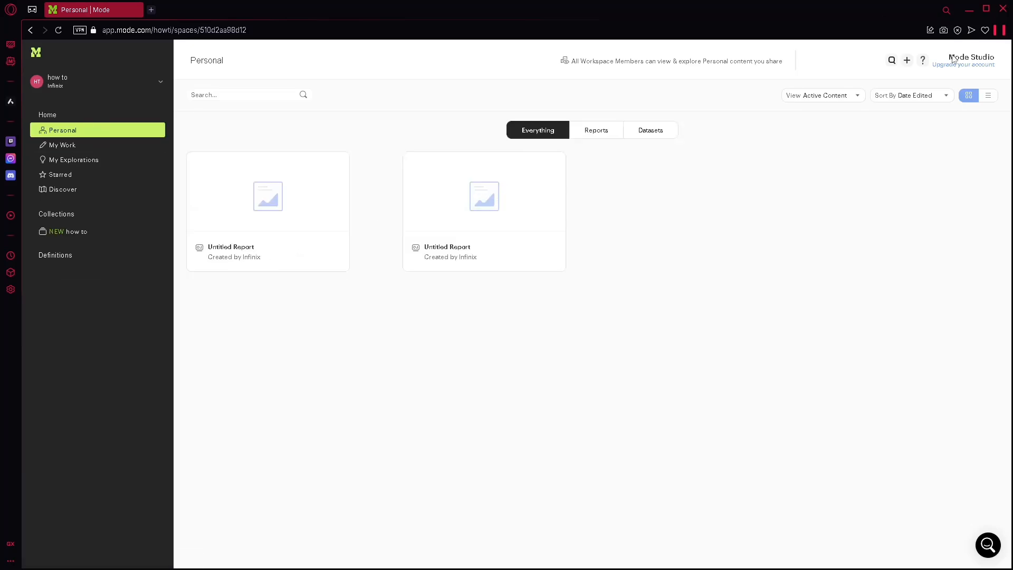
pyautogui.click(907, 59)
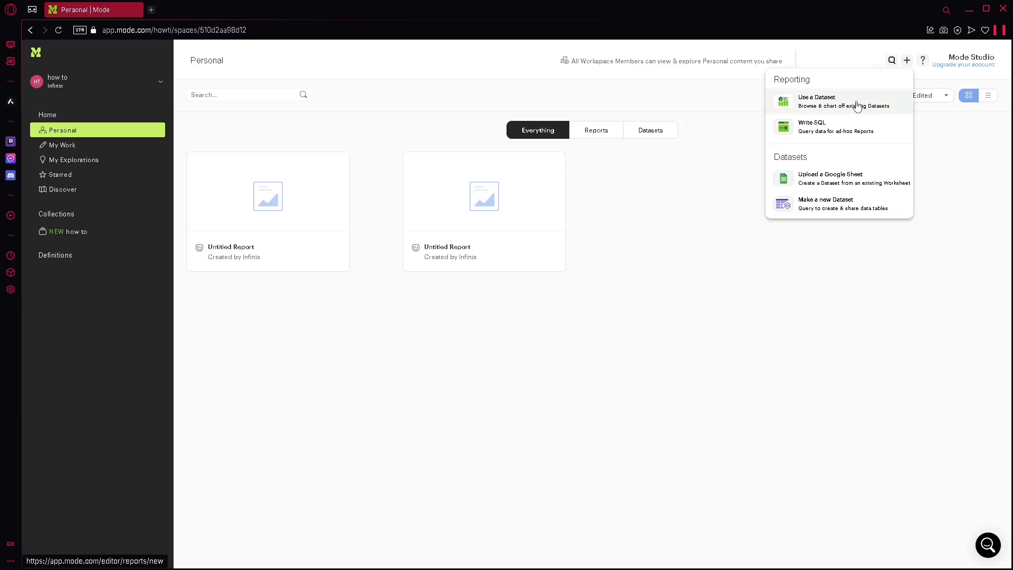
pyautogui.click(792, 100)
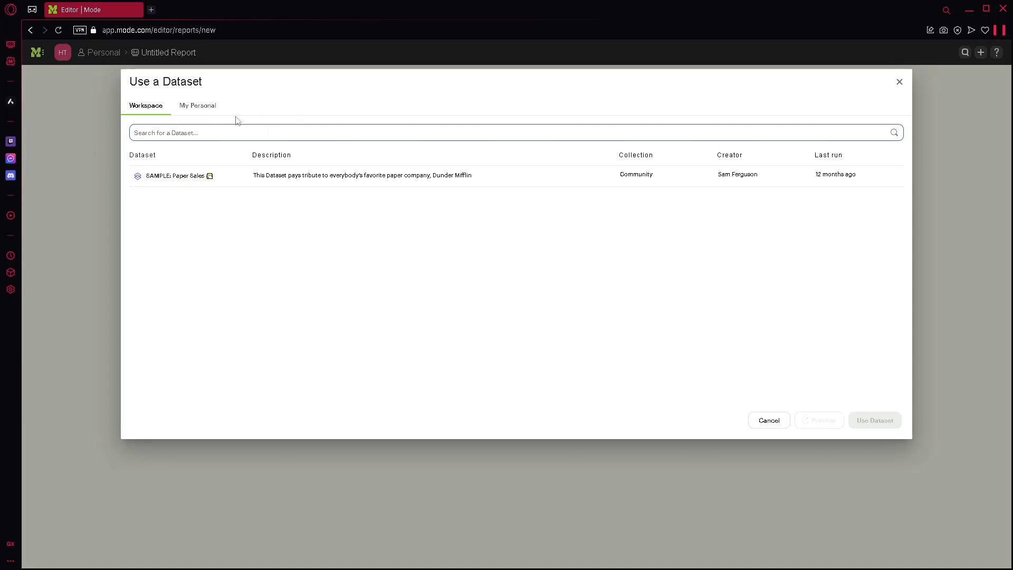
pyautogui.click(574, 174)
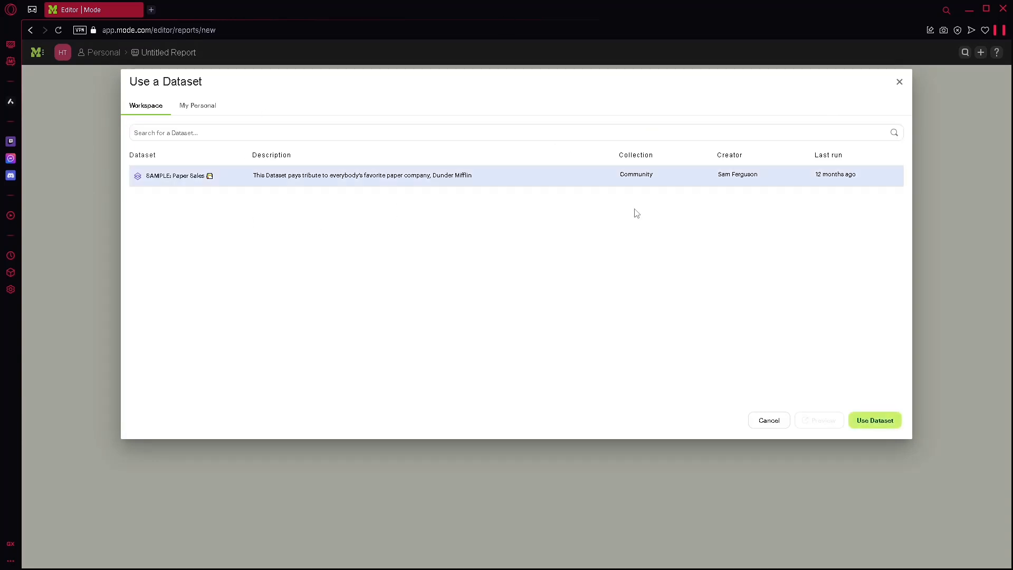
pyautogui.click(871, 421)
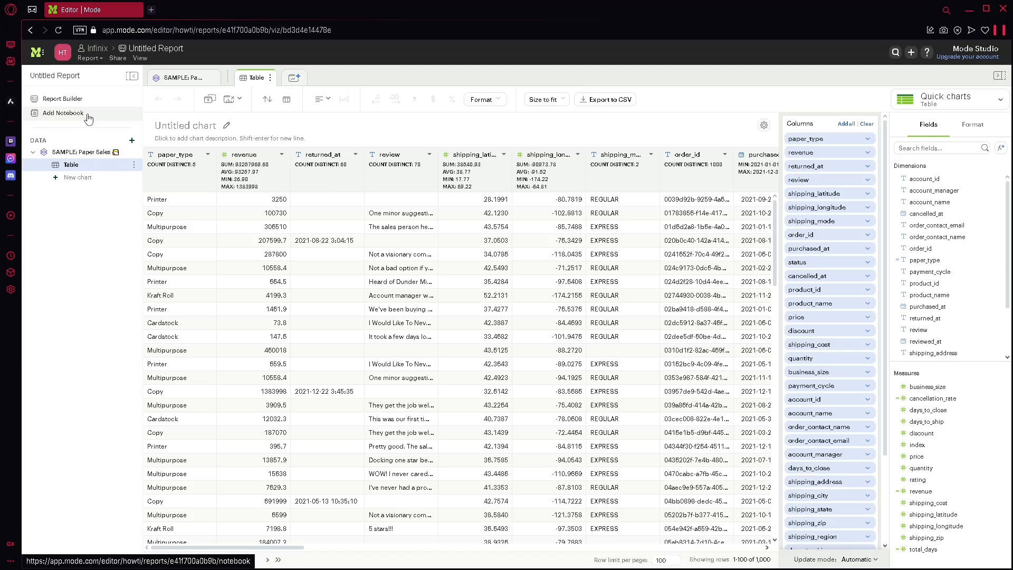
# Step: Add a Line + Bar quick chart to the Paper Sales data and title it HOW TO
pyautogui.click(87, 178)
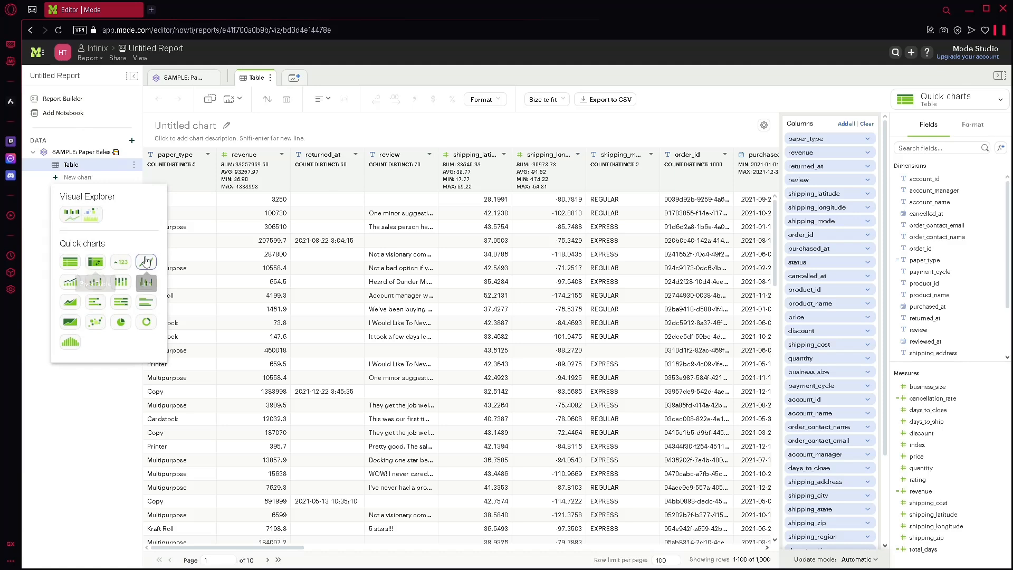
pyautogui.click(71, 283)
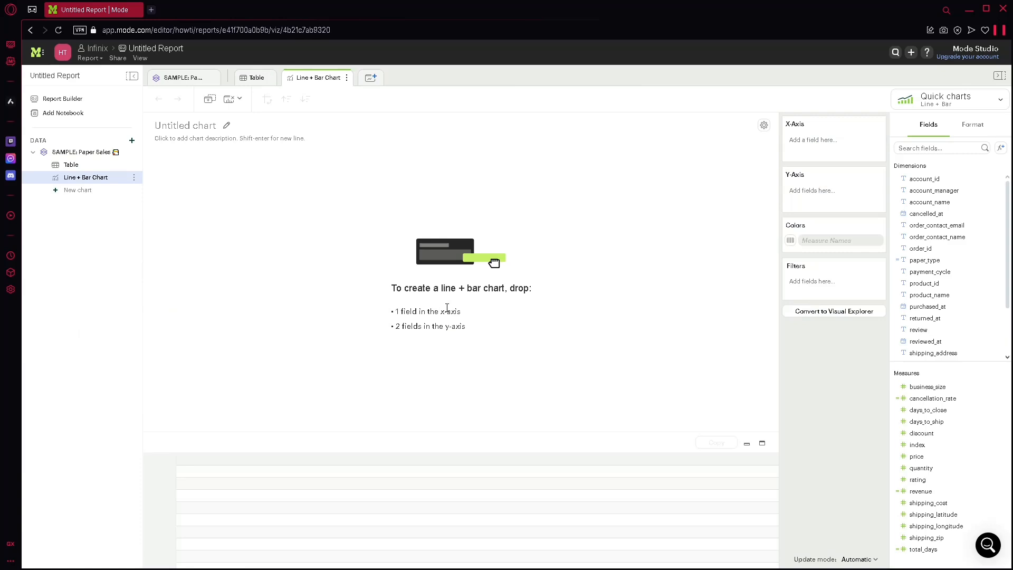
pyautogui.click(205, 125)
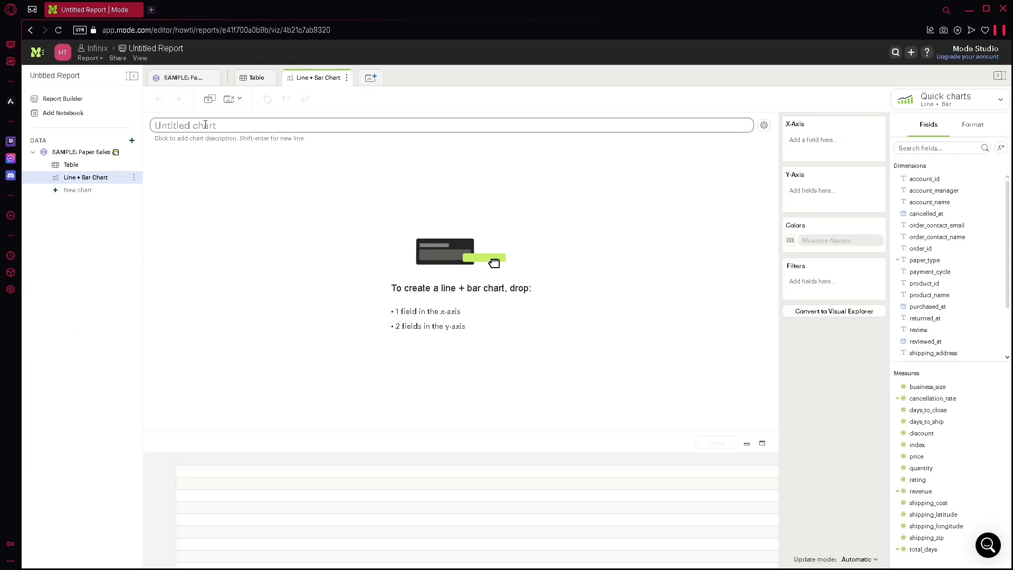
pyautogui.write('HOW TO')
pyautogui.press('Return')
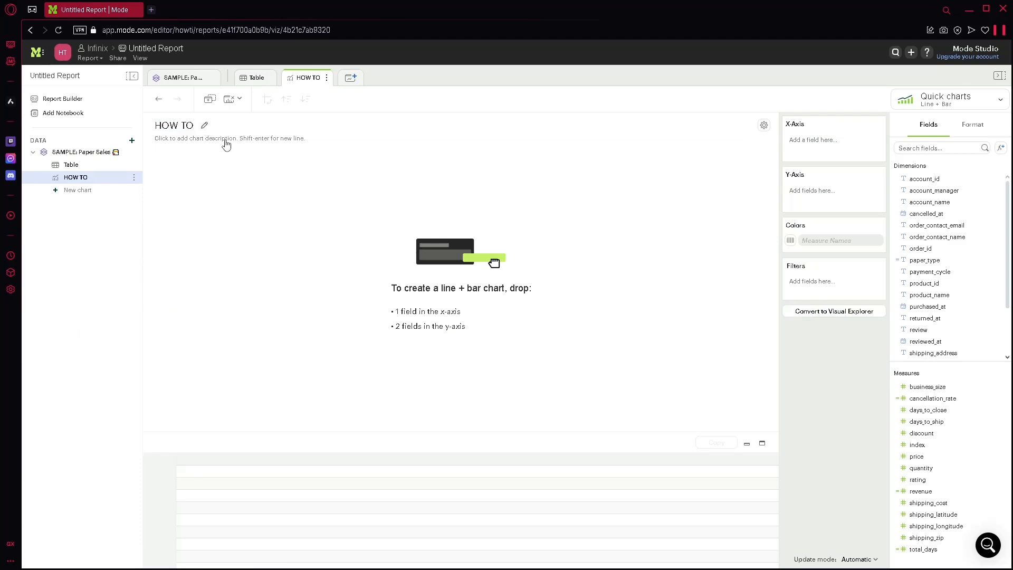
# Step: Give the HOW TO chart the description HOW
pyautogui.click(225, 140)
pyautogui.write('HOW')
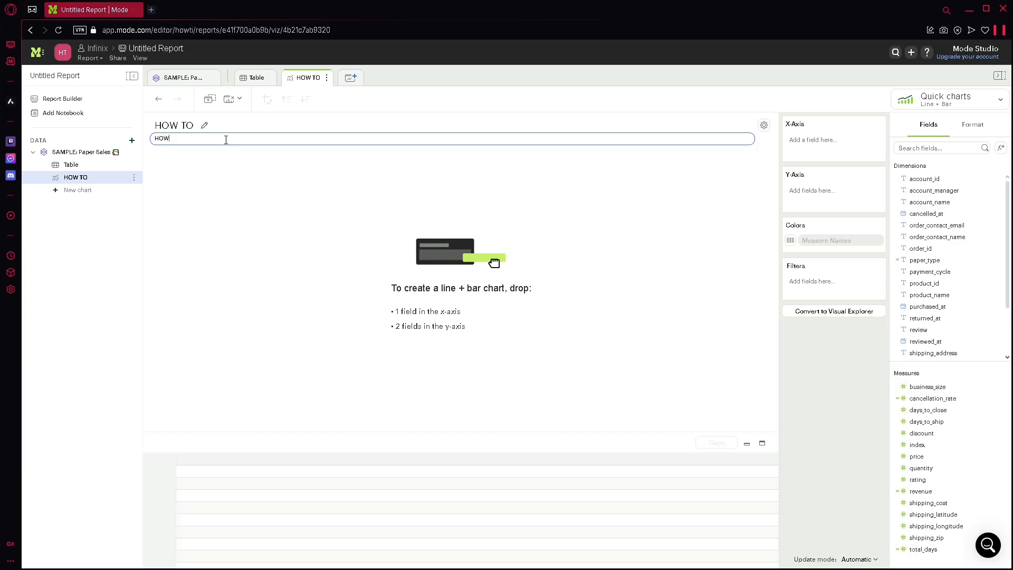
pyautogui.press('Return')
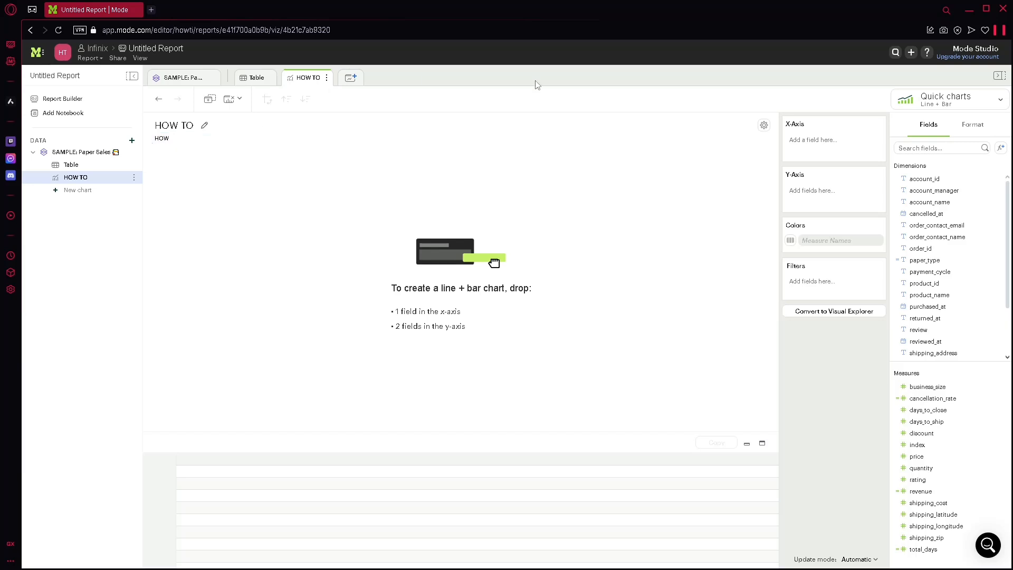
# Step: Assign account_id to the chart's X-axis and account_manager to its Y-axis
pyautogui.click(822, 140)
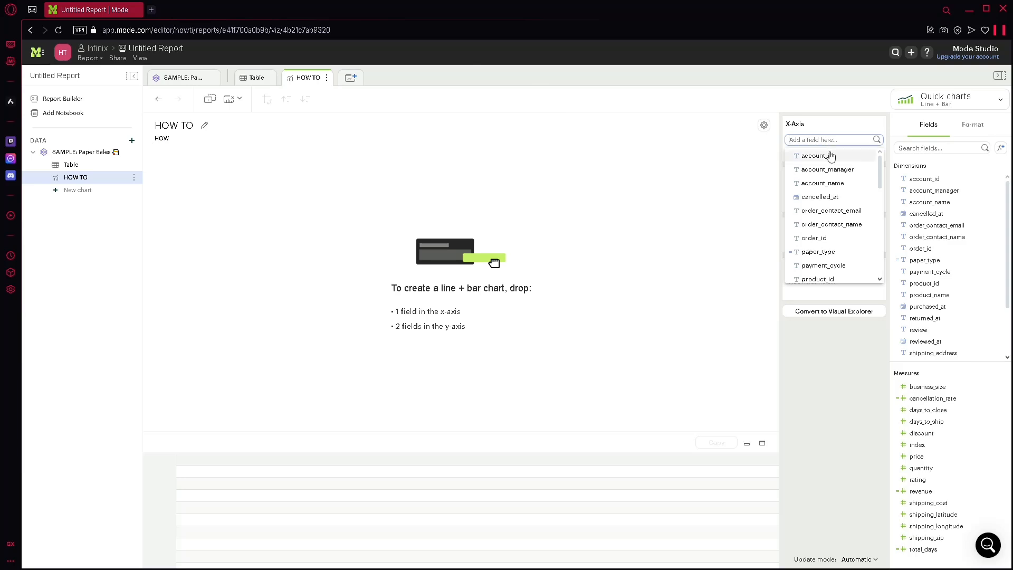
pyautogui.click(832, 156)
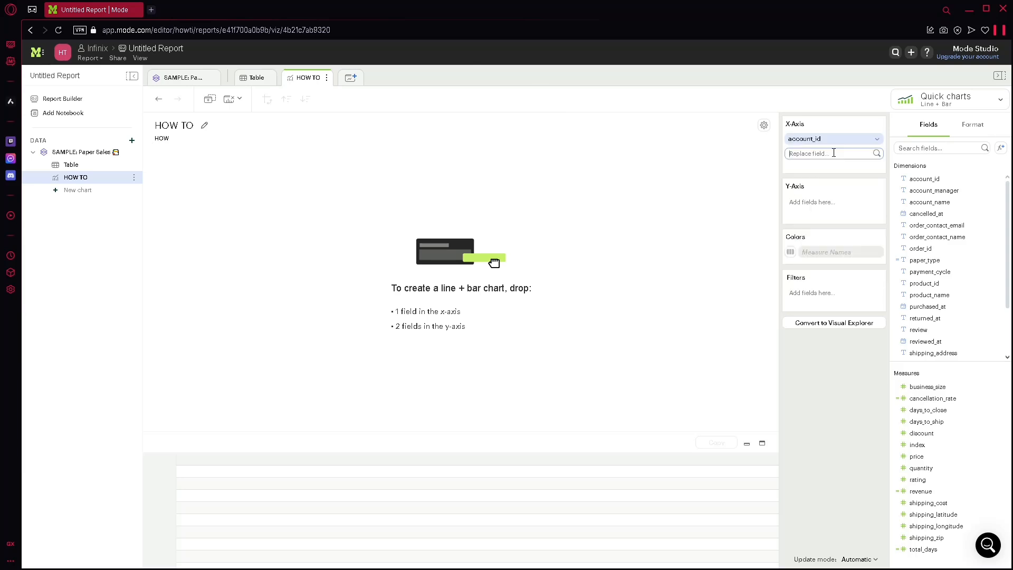
pyautogui.click(821, 202)
pyautogui.click(818, 232)
pyautogui.doubleClick(826, 265)
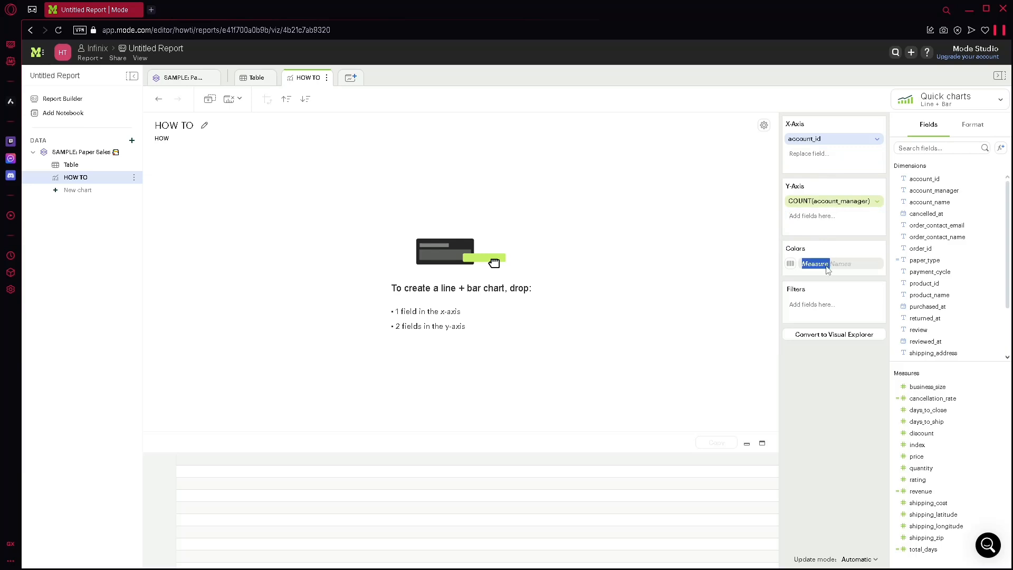
pyautogui.click(806, 266)
# Step: Filter the chart on cancelled_at by range of dates, applying the default fixed date range
pyautogui.click(803, 306)
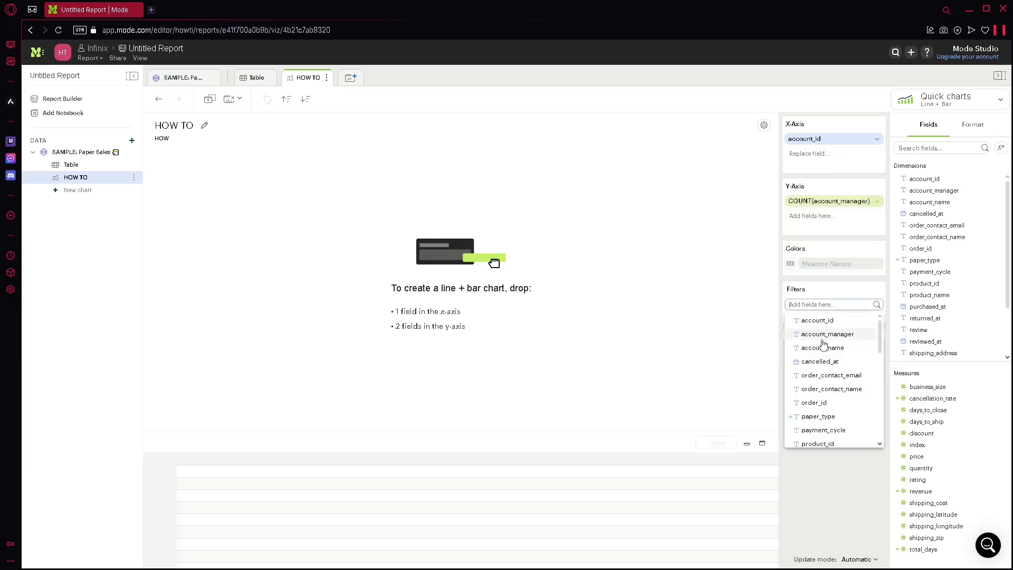
pyautogui.click(813, 362)
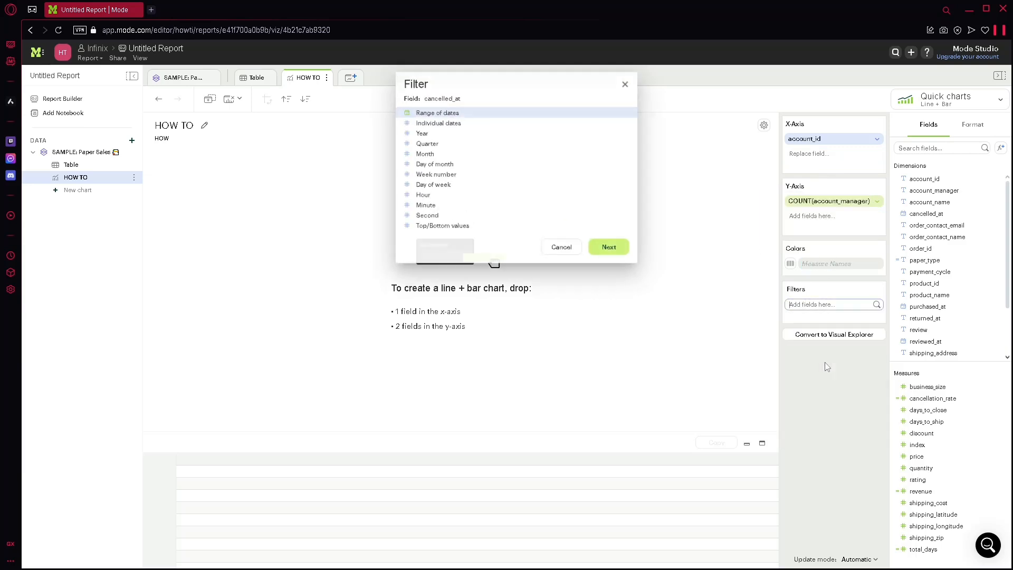
pyautogui.click(610, 249)
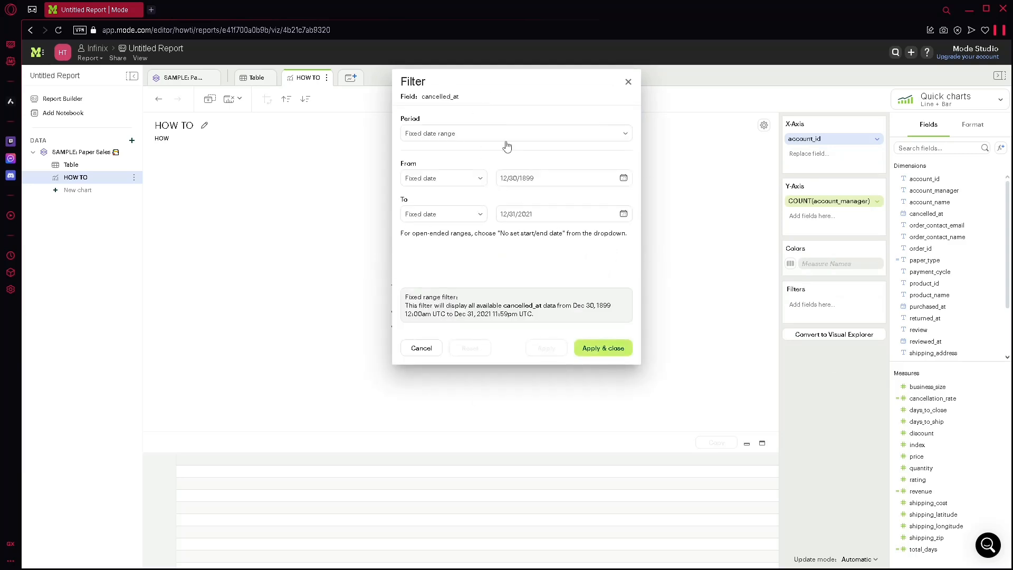
pyautogui.click(603, 348)
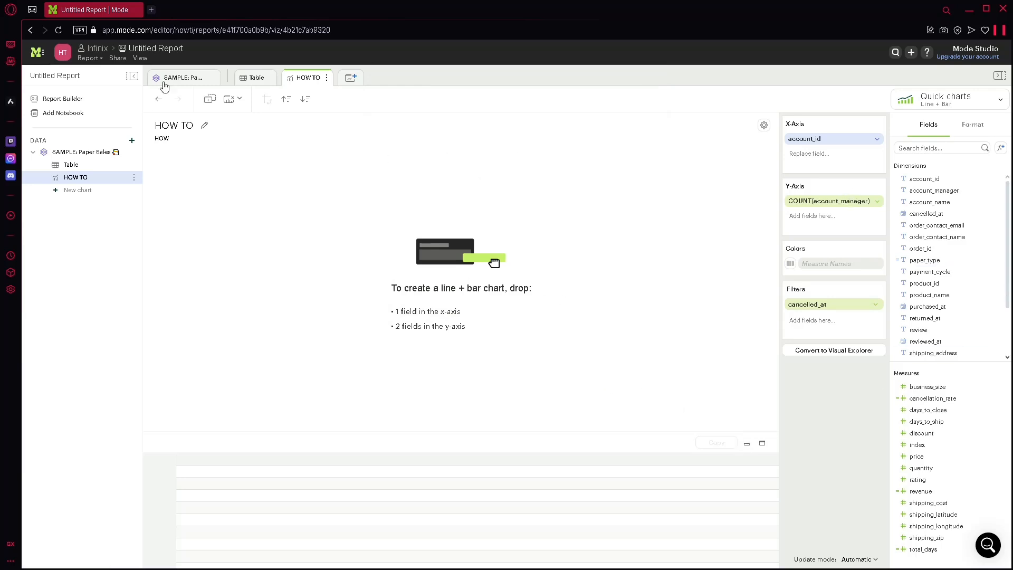
# Step: Duplicate the HOW TO chart and clear all fields and filters from the copy
pyautogui.click(210, 100)
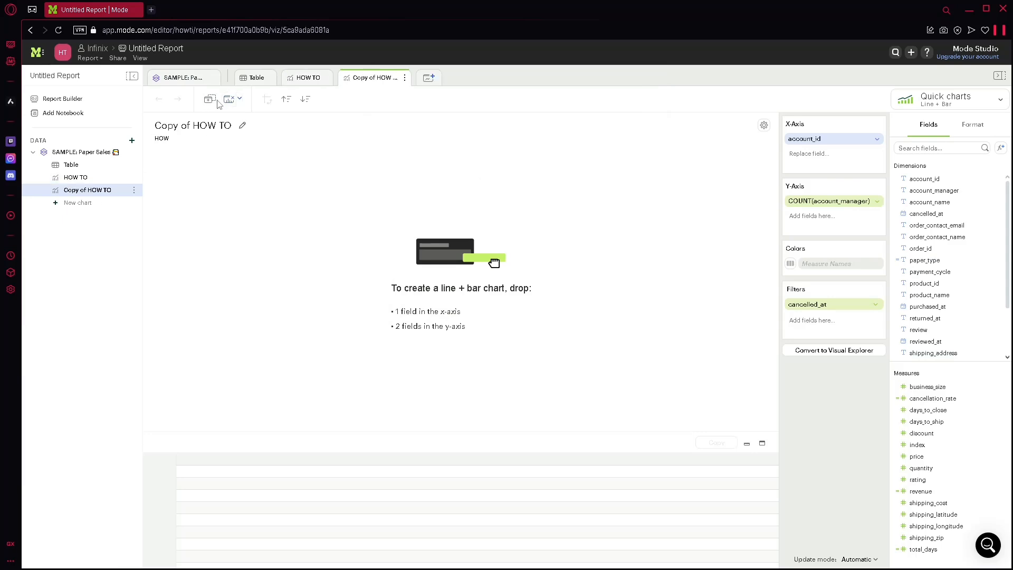
pyautogui.click(229, 101)
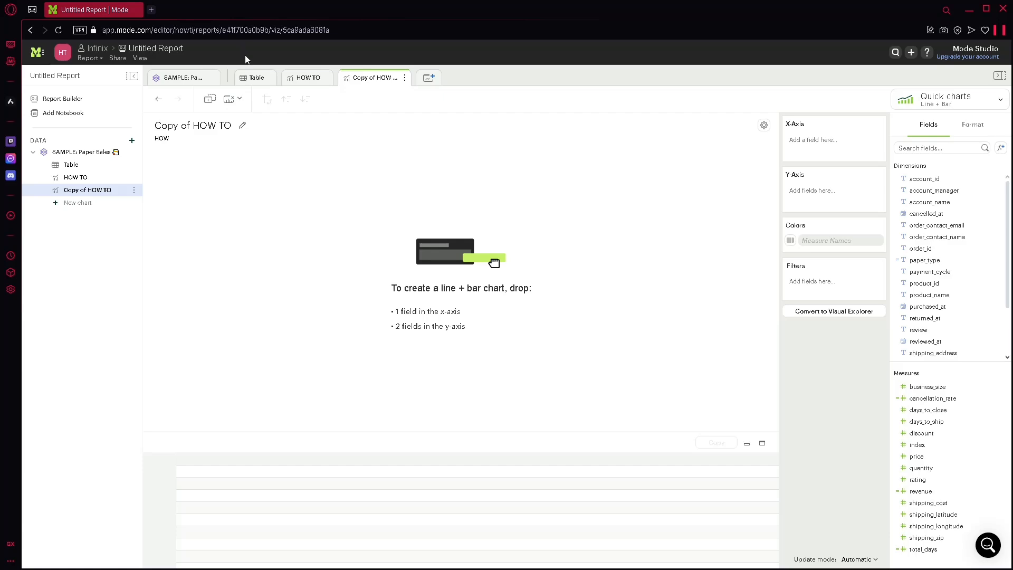
# Step: Look through the Paper Sales table rows and the workspace's My Work, My Explorations and Starred pages
pyautogui.click(71, 165)
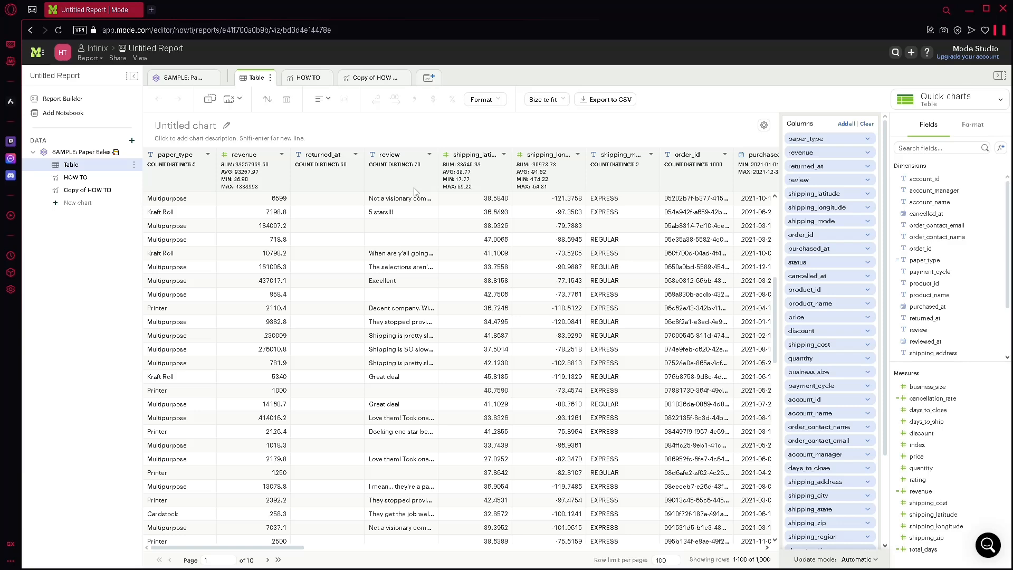
pyautogui.click(36, 52)
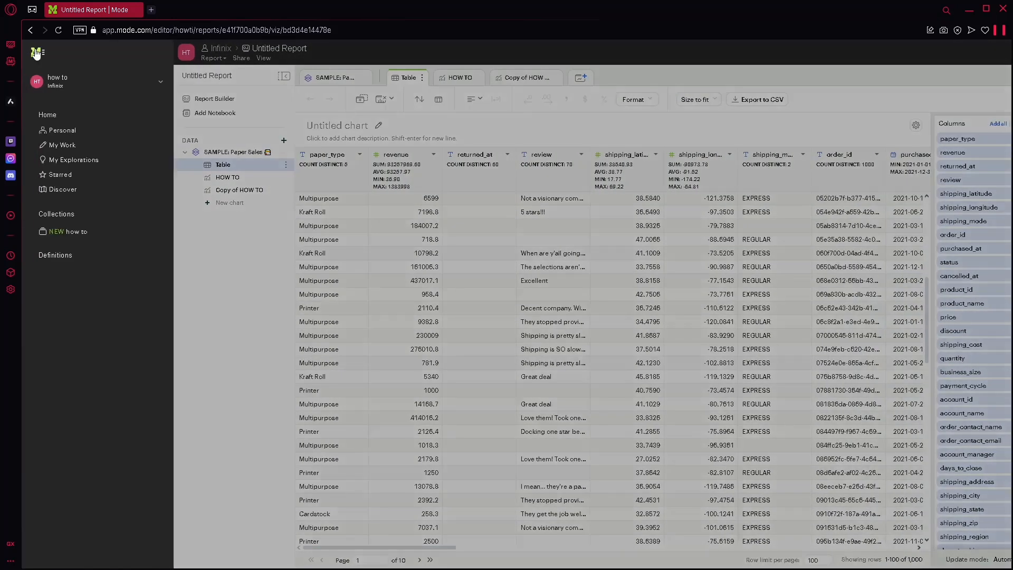
pyautogui.click(92, 150)
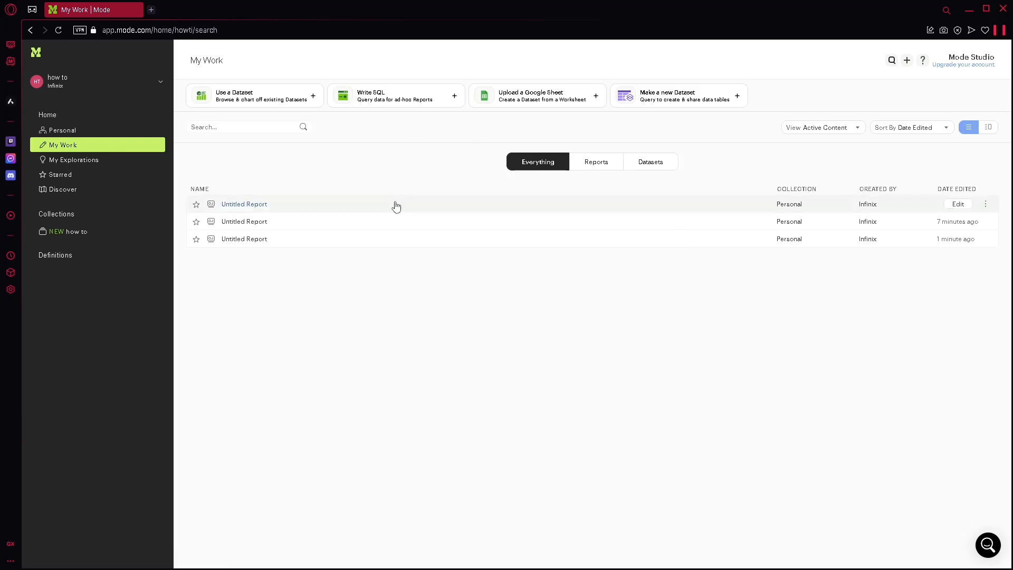
pyautogui.click(136, 160)
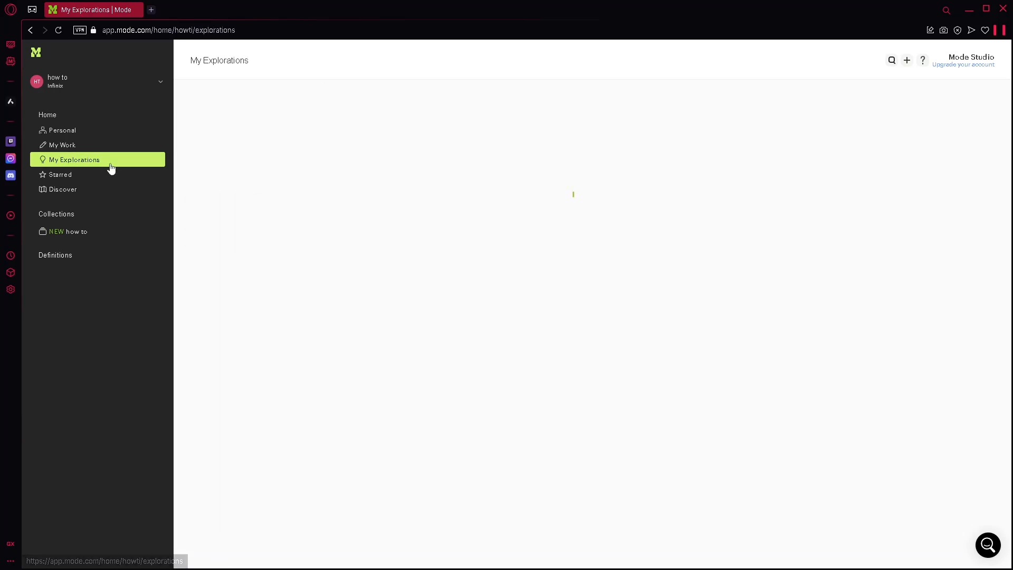
pyautogui.click(86, 177)
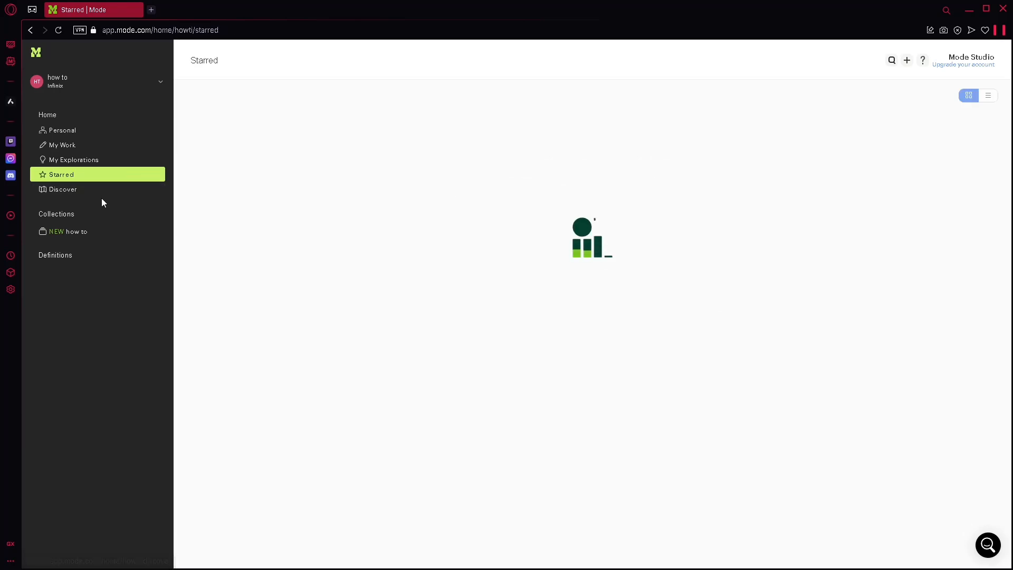
# Step: Examine the getting-started resources, videos and helpful links on the Discover page
pyautogui.click(134, 190)
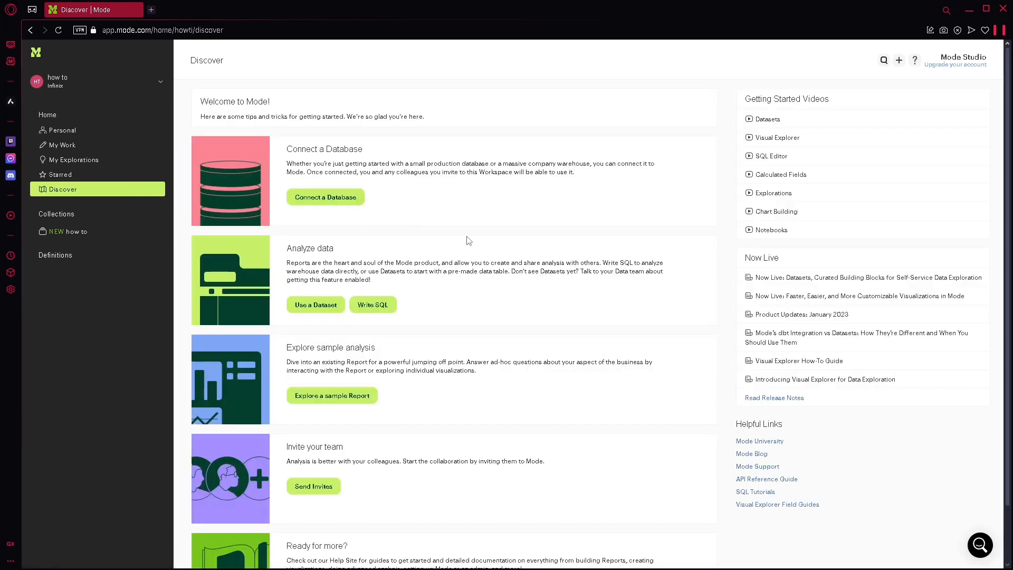
pyautogui.scroll(-1, 471, 353)
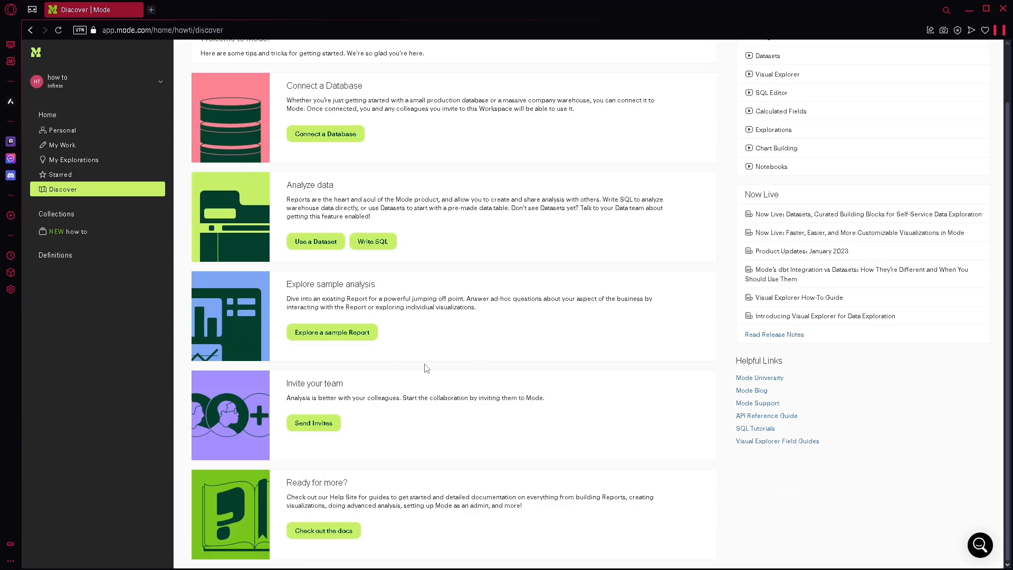
pyautogui.scroll(1, 648, 138)
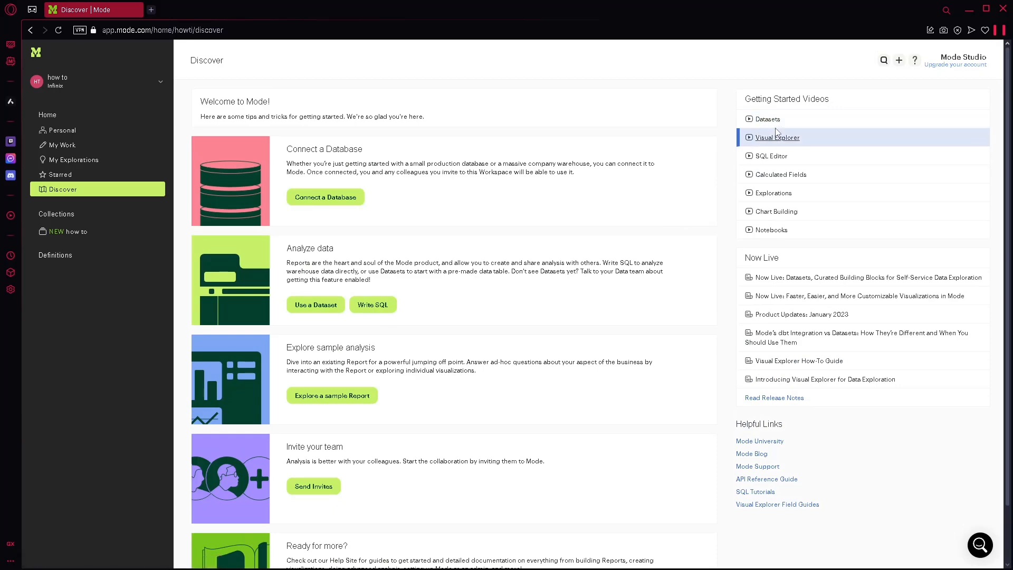
pyautogui.scroll(-1, 418, 187)
pyautogui.scroll(1, 435, 203)
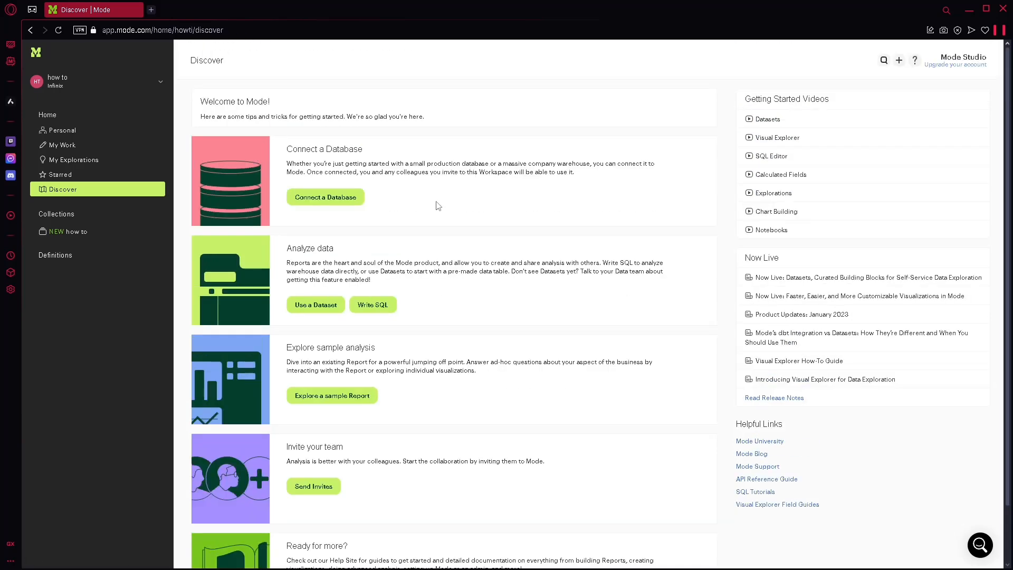